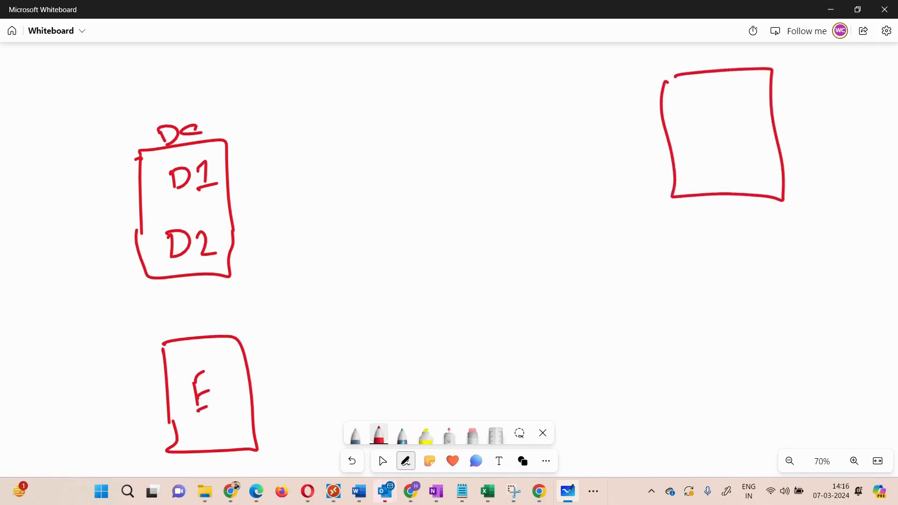
- Label the upper target box T1 and sketch a second box below it labelled T2
{"action": "left_click_drag", "start_coordinate": [720, 113], "coordinate": [736, 110]}
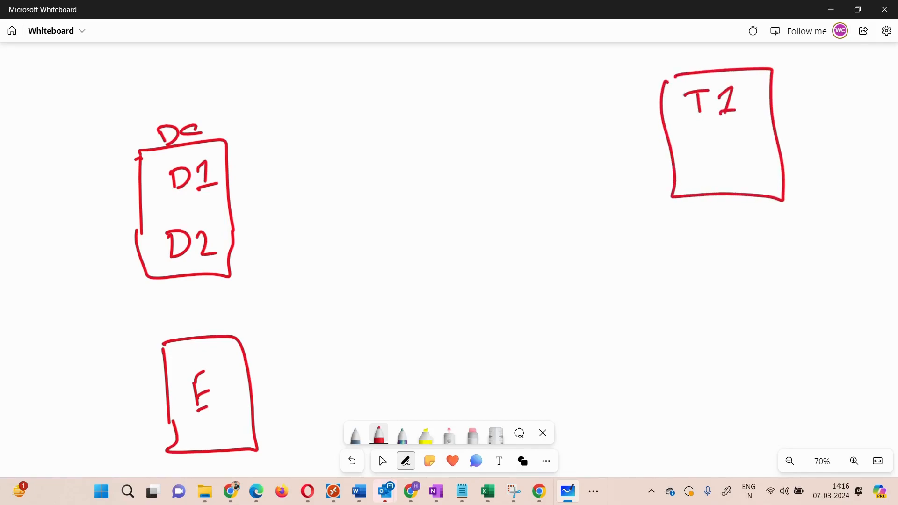
{"action": "mouse_move", "coordinate": [683, 328]}
{"action": "left_mouse_down"}
{"action": "mouse_move", "coordinate": [688, 394]}
{"action": "mouse_move", "coordinate": [722, 318]}
{"action": "mouse_move", "coordinate": [794, 425]}
{"action": "mouse_move", "coordinate": [693, 428]}
{"action": "left_mouse_up"}
{"action": "left_click_drag", "start_coordinate": [687, 389], "coordinate": [693, 427]}
{"action": "mouse_move", "coordinate": [706, 343]}
{"action": "left_mouse_down"}
{"action": "mouse_move", "coordinate": [721, 338]}
{"action": "mouse_move", "coordinate": [714, 362]}
{"action": "mouse_move", "coordinate": [756, 354]}
{"action": "left_mouse_up"}
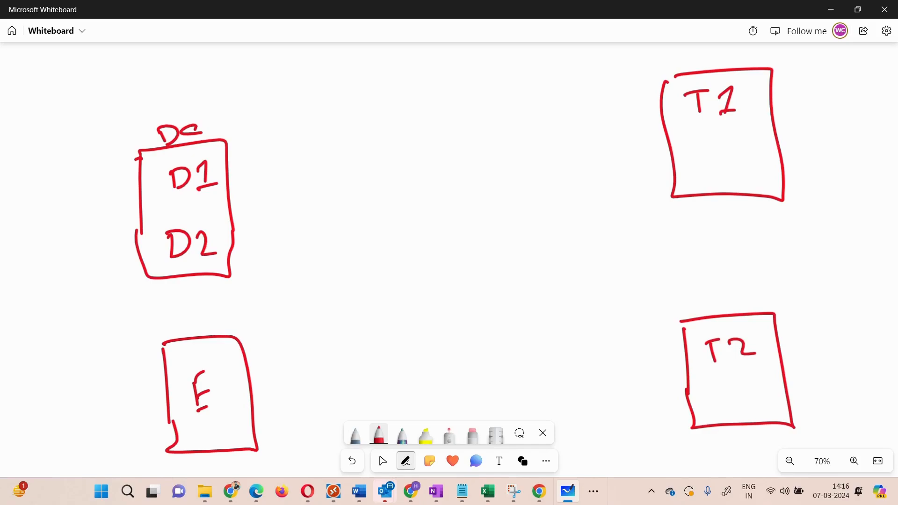
- Draw direct arrows from D1 to the T1 box and from D2 to the T2 box
{"action": "mouse_move", "coordinate": [213, 178]}
{"action": "left_mouse_down"}
{"action": "mouse_move", "coordinate": [660, 130]}
{"action": "mouse_move", "coordinate": [640, 146]}
{"action": "left_mouse_up"}
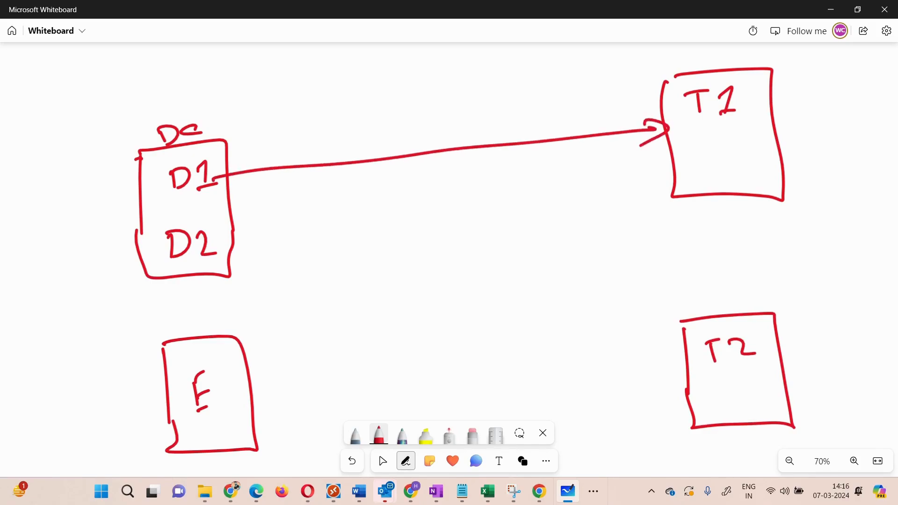
{"action": "mouse_move", "coordinate": [214, 252]}
{"action": "left_mouse_down"}
{"action": "mouse_move", "coordinate": [409, 337]}
{"action": "mouse_move", "coordinate": [665, 388]}
{"action": "left_mouse_up"}
{"action": "mouse_move", "coordinate": [659, 371]}
{"action": "left_mouse_down"}
{"action": "mouse_move", "coordinate": [668, 381]}
{"action": "mouse_move", "coordinate": [653, 415]}
{"action": "left_mouse_up"}
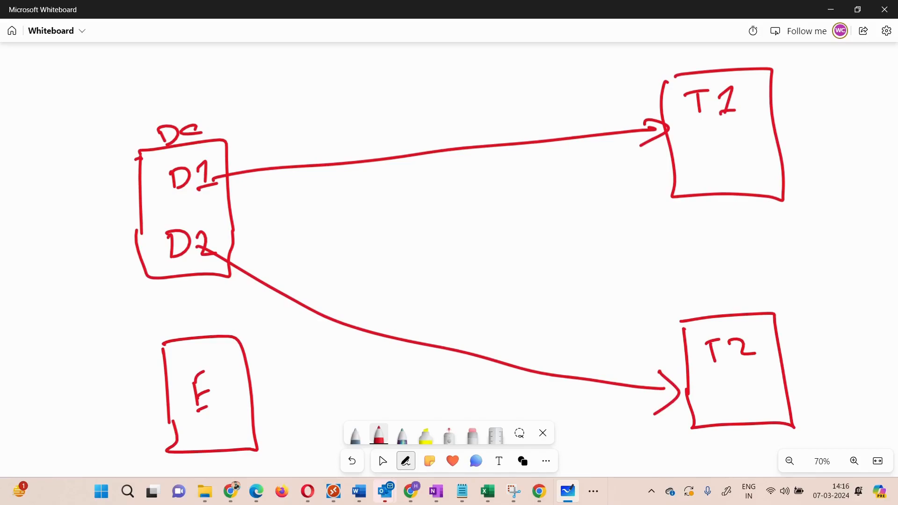
- Write 1F beside the DC box
{"action": "mouse_move", "coordinate": [69, 182]}
{"action": "left_mouse_down"}
{"action": "mouse_move", "coordinate": [69, 216]}
{"action": "mouse_move", "coordinate": [85, 175]}
{"action": "left_mouse_up"}
{"action": "left_click_drag", "start_coordinate": [70, 194], "coordinate": [92, 187]}
{"action": "mouse_move", "coordinate": [31, 210]}
{"action": "left_mouse_down"}
{"action": "mouse_move", "coordinate": [55, 232]}
{"action": "mouse_move", "coordinate": [82, 221]}
{"action": "left_mouse_up"}
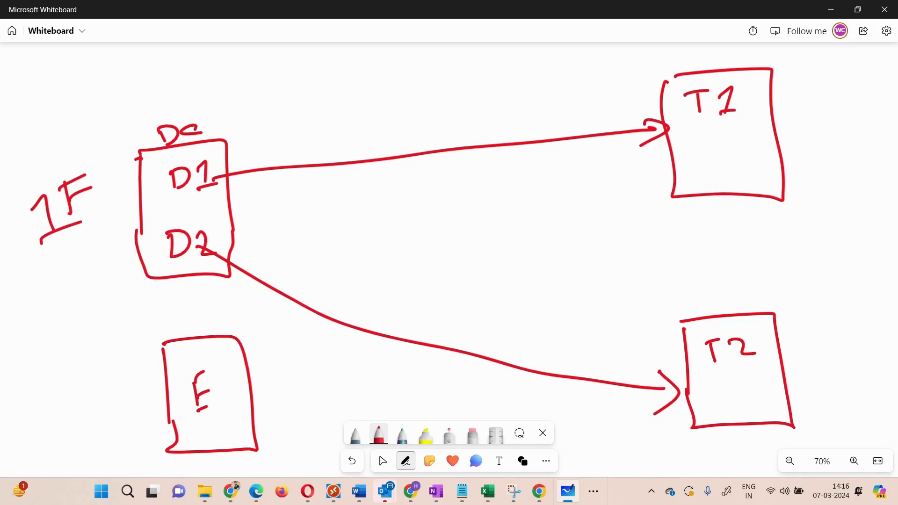
- Erase the long connecting lines running from D1 to T1 and from D2 to T2
{"action": "left_click", "coordinate": [473, 435]}
{"action": "left_click_drag", "start_coordinate": [466, 136], "coordinate": [466, 157]}
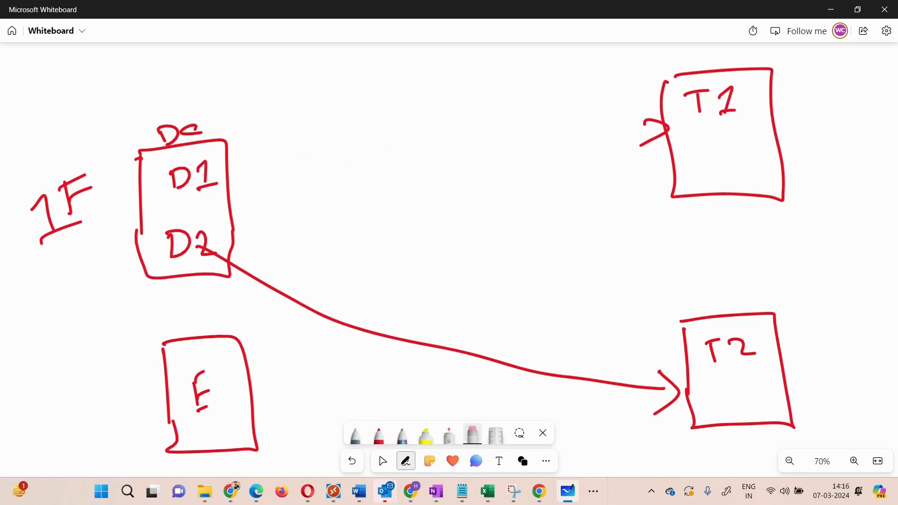
{"action": "left_click_drag", "start_coordinate": [446, 358], "coordinate": [443, 326]}
- Sketch two red boxes between the DC box and the targets, one above the other, each with a small square inside
{"action": "left_click", "coordinate": [379, 435]}
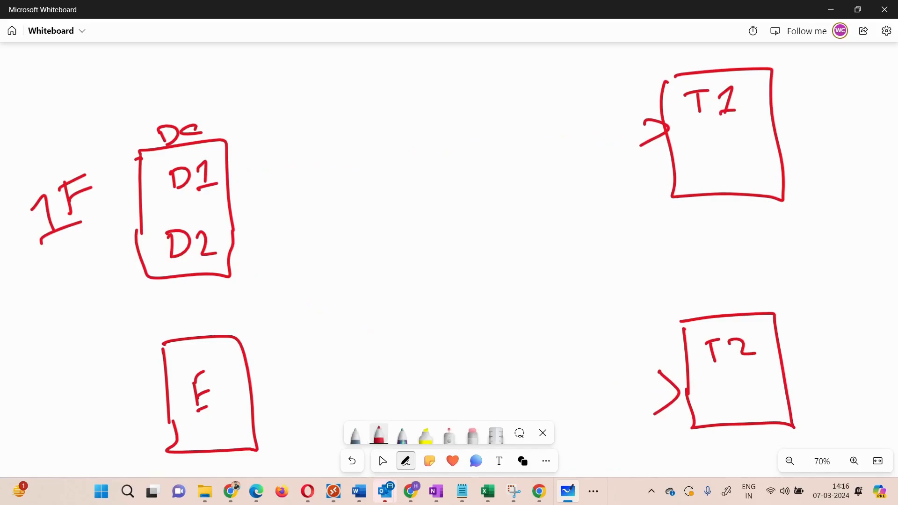
{"action": "mouse_move", "coordinate": [360, 92]}
{"action": "left_mouse_down"}
{"action": "mouse_move", "coordinate": [358, 141]}
{"action": "mouse_move", "coordinate": [419, 105]}
{"action": "mouse_move", "coordinate": [396, 174]}
{"action": "mouse_move", "coordinate": [365, 125]}
{"action": "left_mouse_up"}
{"action": "mouse_move", "coordinate": [377, 241]}
{"action": "left_mouse_down"}
{"action": "mouse_move", "coordinate": [390, 351]}
{"action": "mouse_move", "coordinate": [412, 237]}
{"action": "mouse_move", "coordinate": [407, 341]}
{"action": "mouse_move", "coordinate": [392, 344]}
{"action": "left_mouse_up"}
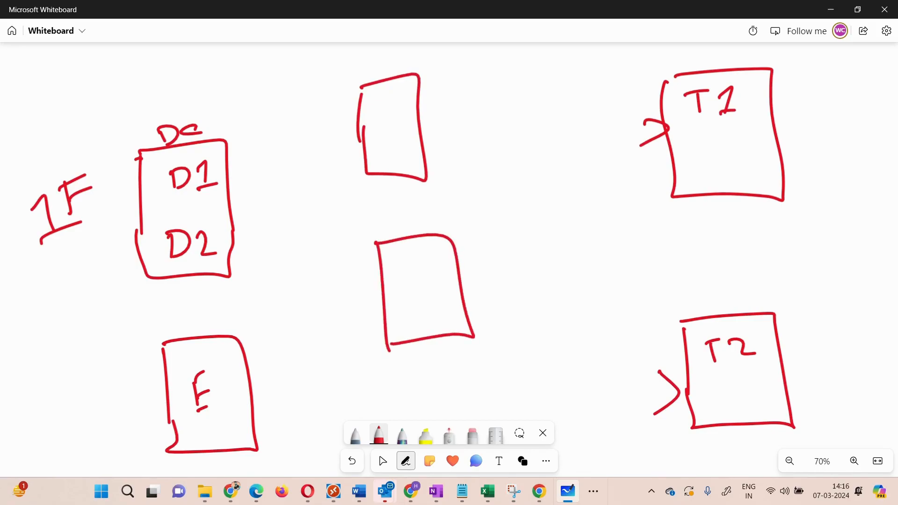
{"action": "left_click_drag", "start_coordinate": [383, 118], "coordinate": [383, 152]}
{"action": "mouse_move", "coordinate": [383, 119]}
{"action": "left_mouse_down"}
{"action": "mouse_move", "coordinate": [393, 117]}
{"action": "mouse_move", "coordinate": [387, 153]}
{"action": "left_mouse_up"}
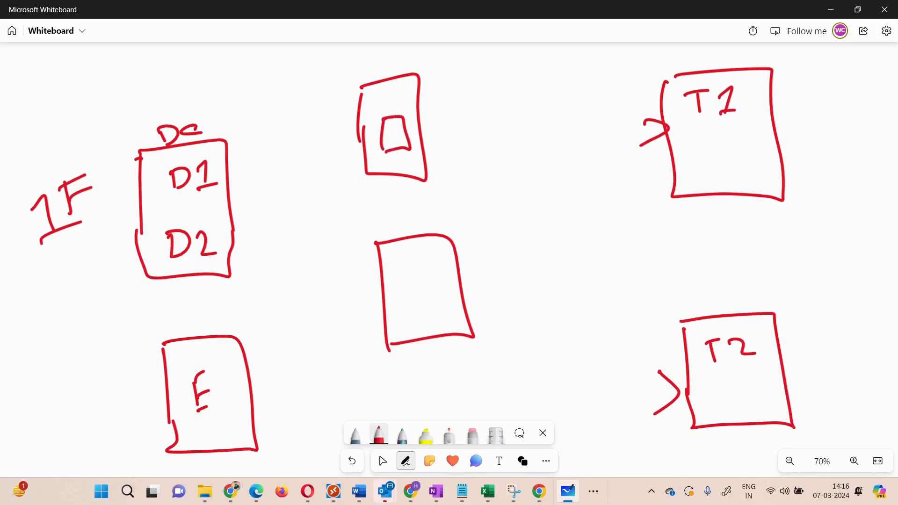
{"action": "mouse_move", "coordinate": [414, 302]}
{"action": "left_mouse_down"}
{"action": "mouse_move", "coordinate": [417, 330]}
{"action": "mouse_move", "coordinate": [444, 326]}
{"action": "mouse_move", "coordinate": [419, 330]}
{"action": "left_mouse_up"}
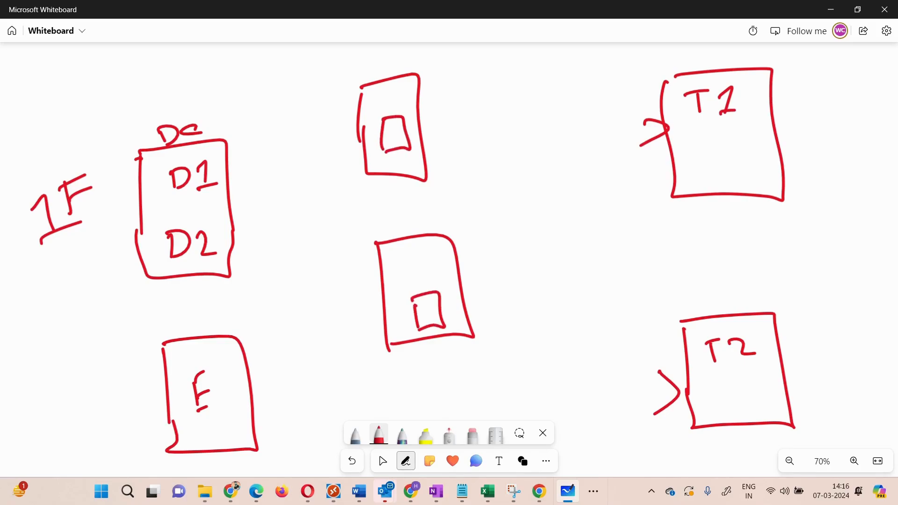
- Number the small inner squares 1 in the upper middle box and 2 in the lower one
{"action": "left_click_drag", "start_coordinate": [394, 130], "coordinate": [404, 141]}
{"action": "left_click_drag", "start_coordinate": [422, 308], "coordinate": [431, 317]}
{"action": "left_click_drag", "start_coordinate": [405, 123], "coordinate": [410, 117]}
- Draw arrows from D1 through square 1 to T1 and from D2 through square 2 to T2
{"action": "mouse_move", "coordinate": [214, 174]}
{"action": "left_mouse_down"}
{"action": "mouse_move", "coordinate": [380, 132]}
{"action": "mouse_move", "coordinate": [373, 146]}
{"action": "left_mouse_up"}
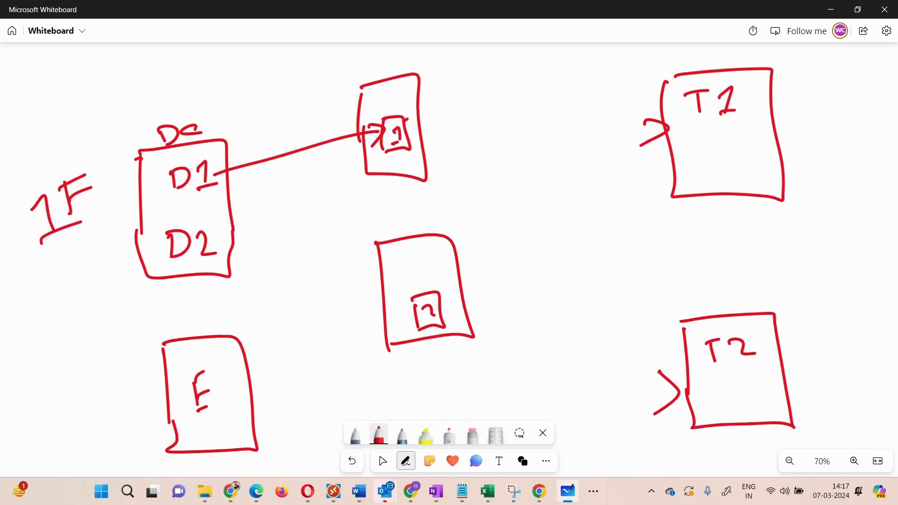
{"action": "mouse_move", "coordinate": [220, 246]}
{"action": "left_mouse_down"}
{"action": "mouse_move", "coordinate": [351, 305]}
{"action": "mouse_move", "coordinate": [416, 319]}
{"action": "mouse_move", "coordinate": [387, 325]}
{"action": "left_mouse_up"}
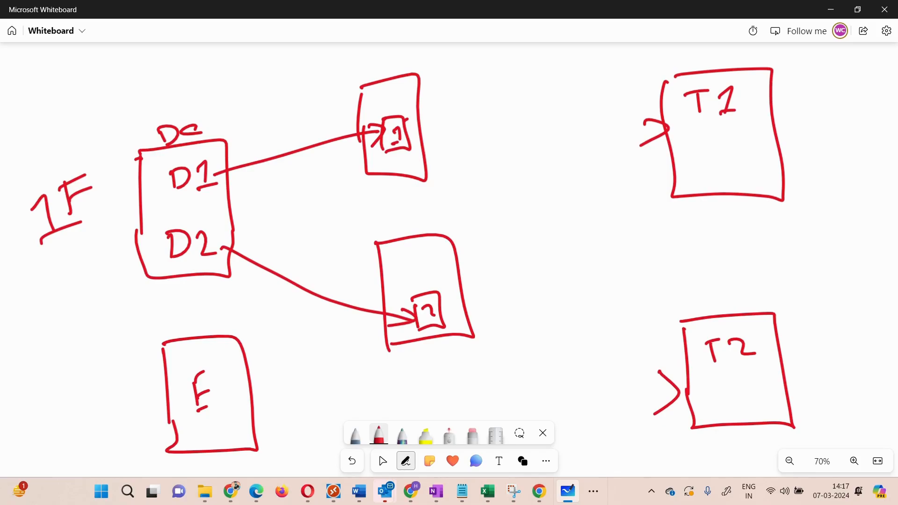
{"action": "left_click_drag", "start_coordinate": [408, 131], "coordinate": [661, 109]}
{"action": "left_click_drag", "start_coordinate": [661, 112], "coordinate": [634, 125]}
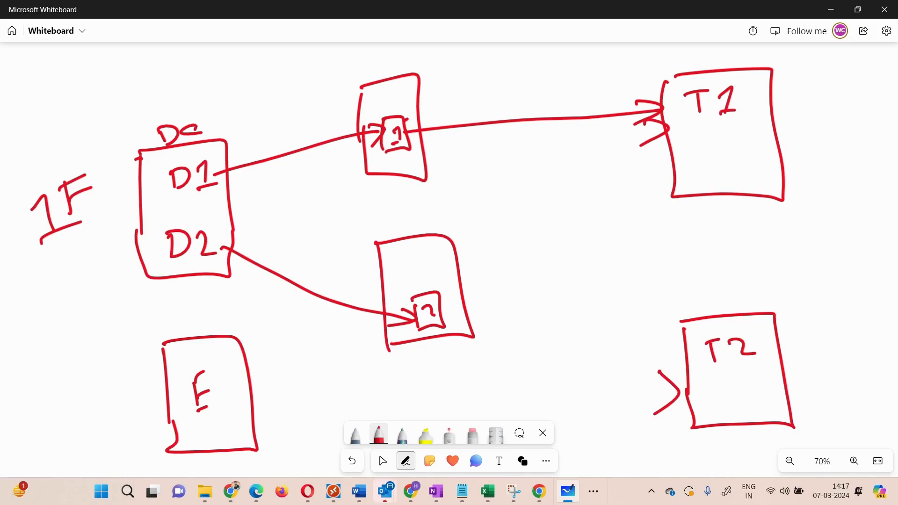
{"action": "left_click_drag", "start_coordinate": [442, 306], "coordinate": [678, 386]}
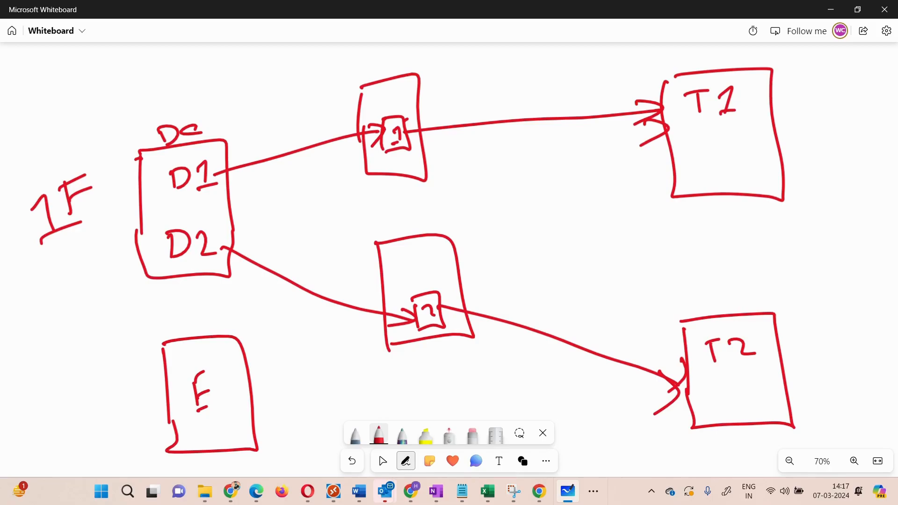
- Draw a larger outline around the E box
{"action": "left_click_drag", "start_coordinate": [238, 389], "coordinate": [250, 383]}
{"action": "mouse_move", "coordinate": [125, 317]}
{"action": "left_mouse_down"}
{"action": "mouse_move", "coordinate": [158, 312]}
{"action": "mouse_move", "coordinate": [326, 453]}
{"action": "mouse_move", "coordinate": [284, 469]}
{"action": "left_mouse_up"}
{"action": "mouse_move", "coordinate": [117, 301]}
{"action": "left_mouse_down"}
{"action": "mouse_move", "coordinate": [134, 377]}
{"action": "mouse_move", "coordinate": [266, 476]}
{"action": "left_mouse_up"}
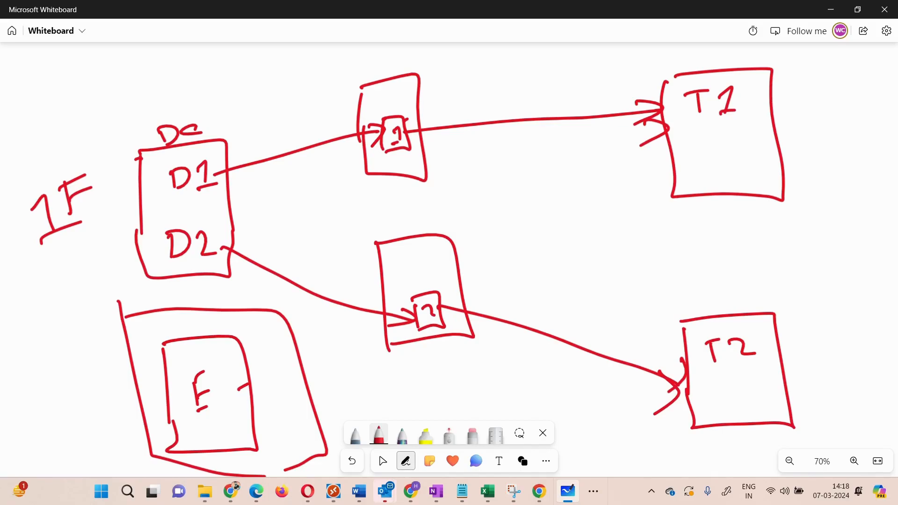
- Add a check mark above DC, then underline D1 and D2 and draw a box around each
{"action": "mouse_move", "coordinate": [129, 112]}
{"action": "left_mouse_down"}
{"action": "mouse_move", "coordinate": [135, 118]}
{"action": "mouse_move", "coordinate": [168, 102]}
{"action": "left_mouse_up"}
{"action": "left_click_drag", "start_coordinate": [169, 204], "coordinate": [209, 187]}
{"action": "left_click_drag", "start_coordinate": [173, 269], "coordinate": [184, 266]}
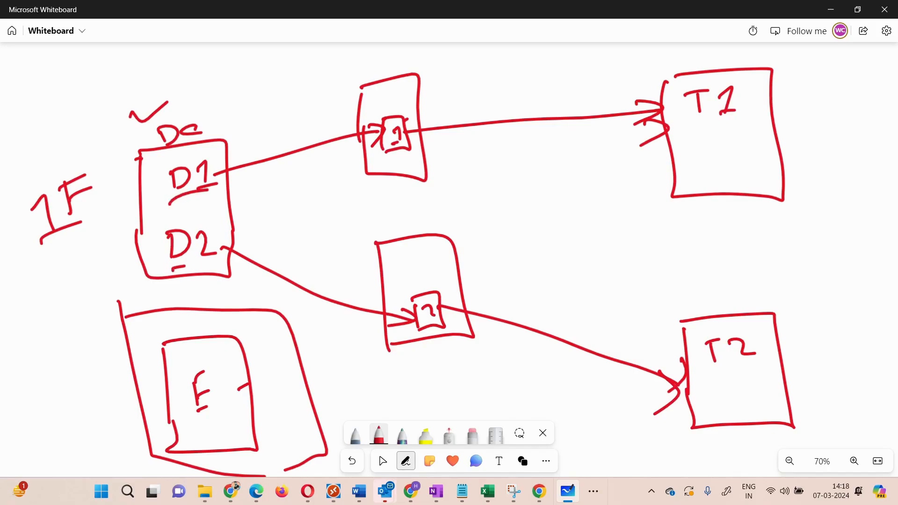
{"action": "left_click_drag", "start_coordinate": [154, 170], "coordinate": [167, 218]}
{"action": "mouse_move", "coordinate": [154, 173]}
{"action": "left_mouse_down"}
{"action": "mouse_move", "coordinate": [161, 162]}
{"action": "mouse_move", "coordinate": [223, 199]}
{"action": "mouse_move", "coordinate": [159, 209]}
{"action": "left_mouse_up"}
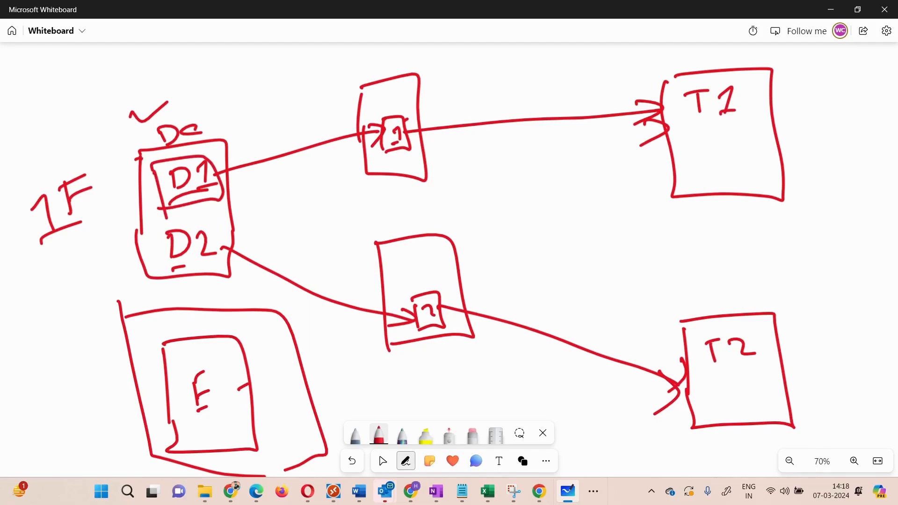
{"action": "mouse_move", "coordinate": [160, 230]}
{"action": "left_mouse_down"}
{"action": "mouse_move", "coordinate": [161, 260]}
{"action": "mouse_move", "coordinate": [213, 220]}
{"action": "mouse_move", "coordinate": [166, 269]}
{"action": "mouse_move", "coordinate": [156, 260]}
{"action": "left_mouse_up"}
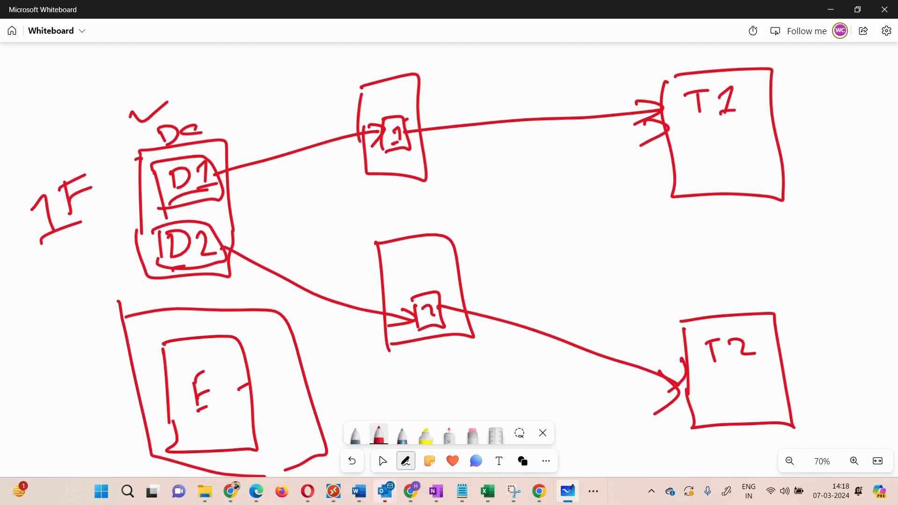
- Add a second check mark above DC and one above each of the two middle boxes
{"action": "left_click_drag", "start_coordinate": [203, 111], "coordinate": [230, 100]}
{"action": "mouse_move", "coordinate": [388, 58]}
{"action": "left_mouse_down"}
{"action": "mouse_move", "coordinate": [391, 67]}
{"action": "mouse_move", "coordinate": [415, 47]}
{"action": "left_mouse_up"}
{"action": "left_click_drag", "start_coordinate": [406, 226], "coordinate": [423, 232]}
- Switch to the Main Machine remote desktop and inspect the ADCON1, exch and DC virtual machines in Hyper-V Manager
{"action": "mouse_move", "coordinate": [334, 491]}
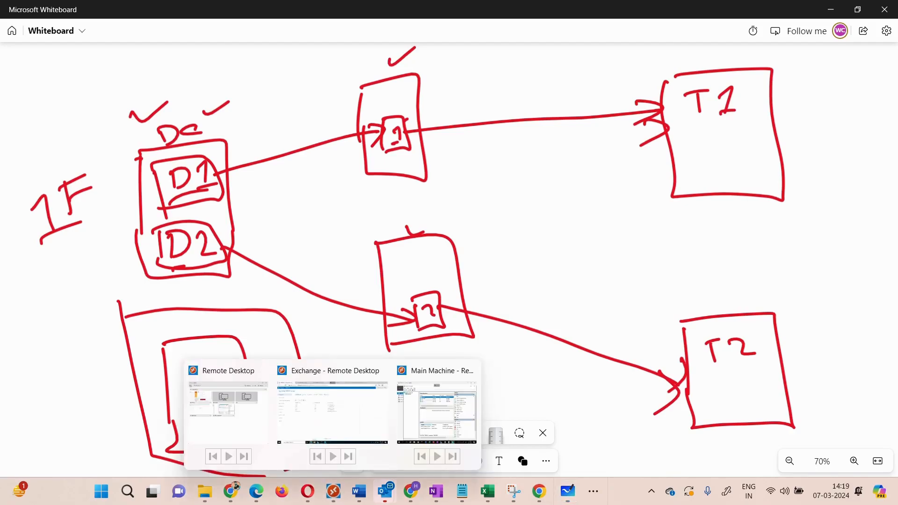
{"action": "left_click", "coordinate": [437, 411]}
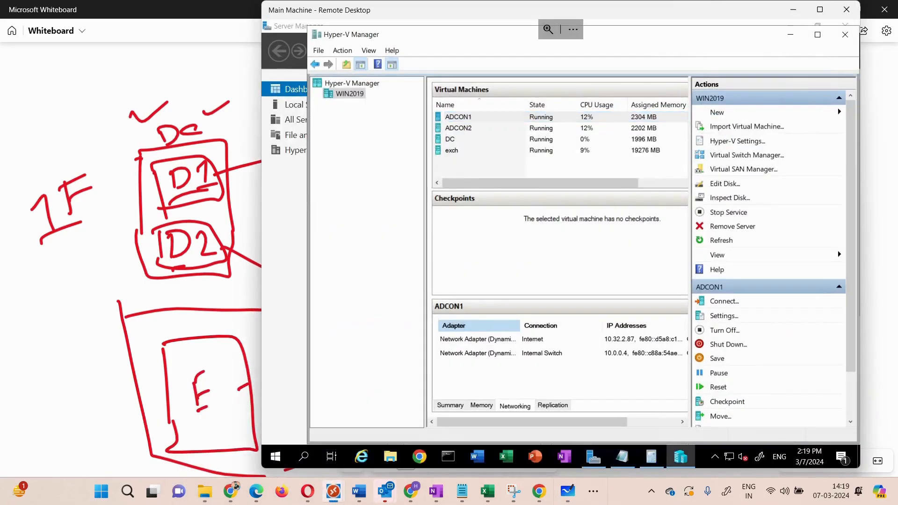
{"action": "left_click", "coordinate": [459, 117]}
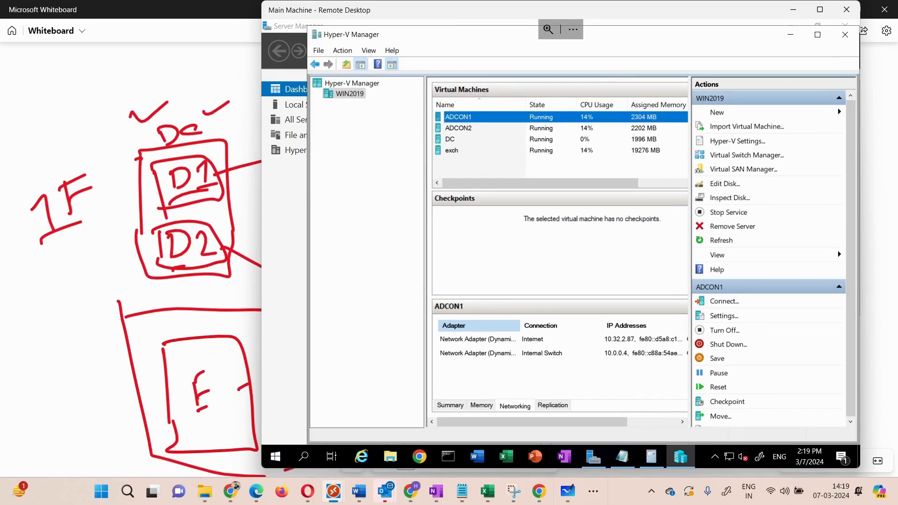
{"action": "left_click", "coordinate": [452, 151]}
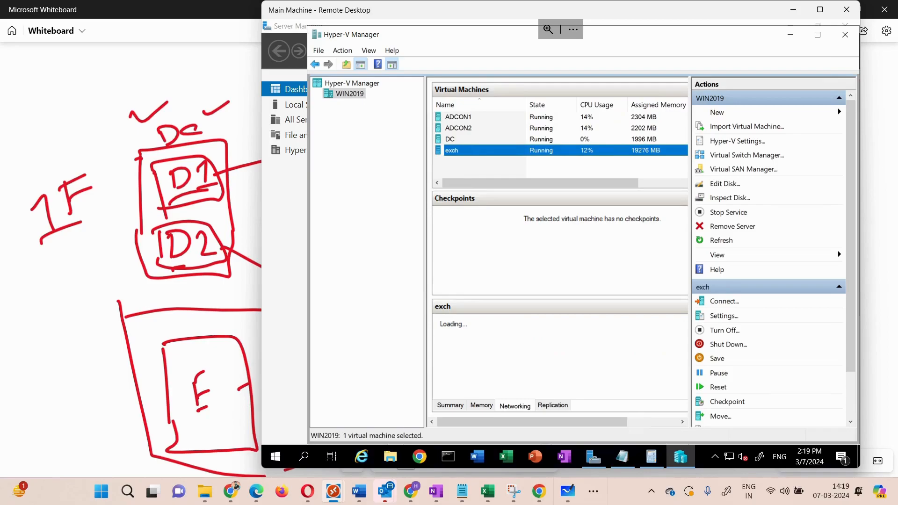
{"action": "left_click", "coordinate": [450, 140]}
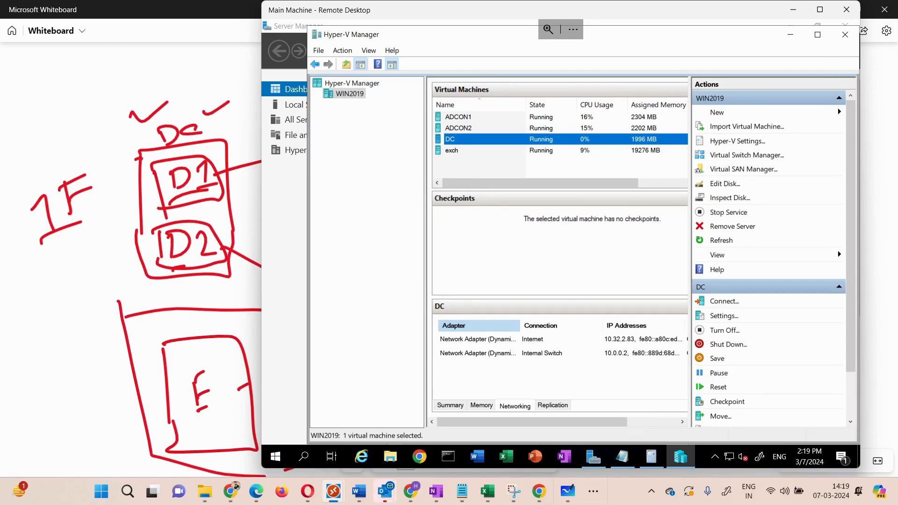
- Open the ADCON1 and ADCON2 virtual machine connections for a look, then close them
{"action": "left_click", "coordinate": [463, 117]}
{"action": "left_click", "coordinate": [461, 128]}
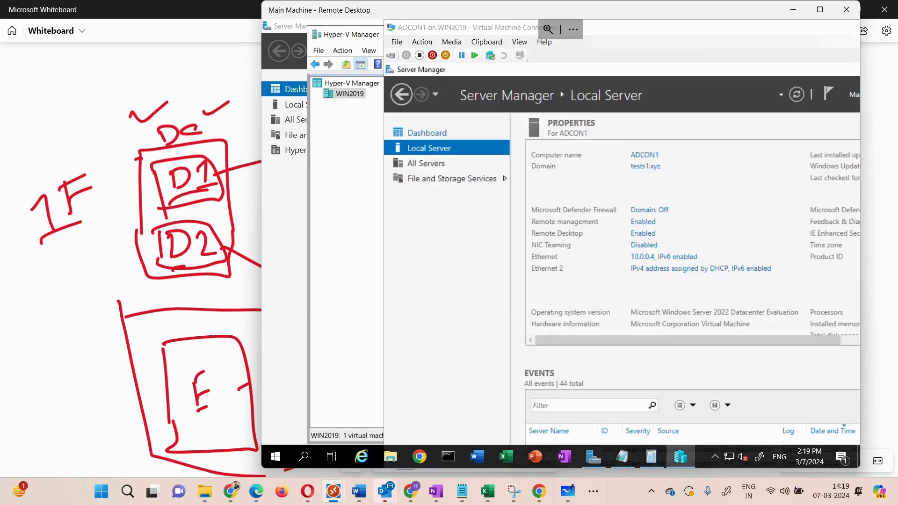
{"action": "left_click_drag", "start_coordinate": [779, 30], "coordinate": [694, 50]}
{"action": "left_click_drag", "start_coordinate": [788, 51], "coordinate": [704, 48]}
{"action": "left_click", "coordinate": [800, 44]}
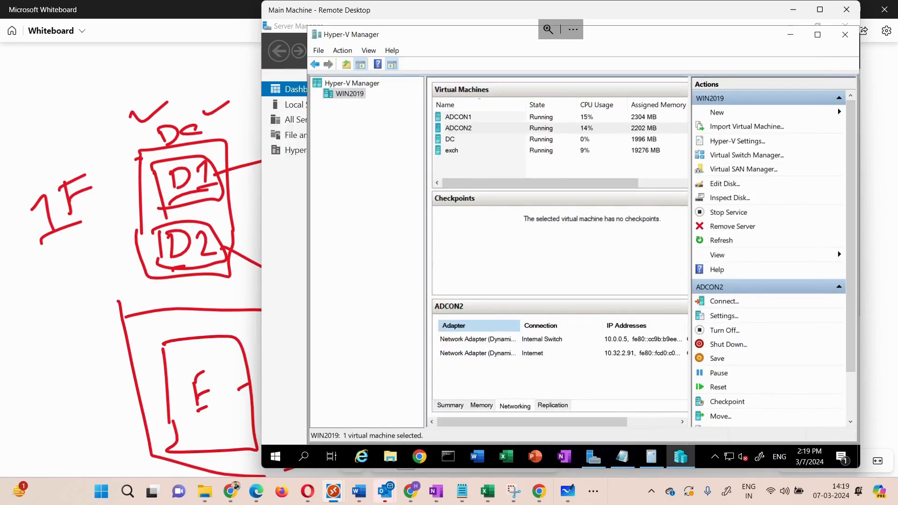
- Connect to the DC virtual machine and sign in to the TESTS Administrator account by entering its password
{"action": "left_click", "coordinate": [451, 139]}
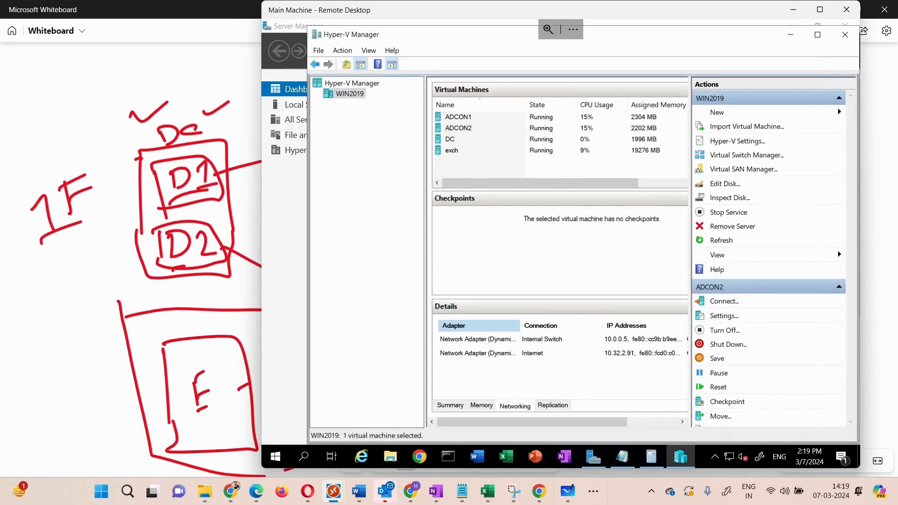
{"action": "left_click", "coordinate": [747, 313]}
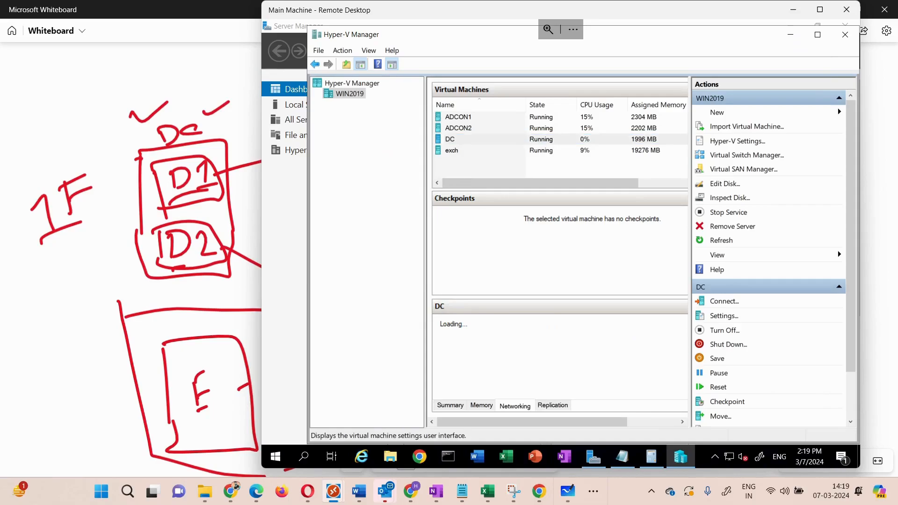
{"action": "left_click", "coordinate": [724, 301]}
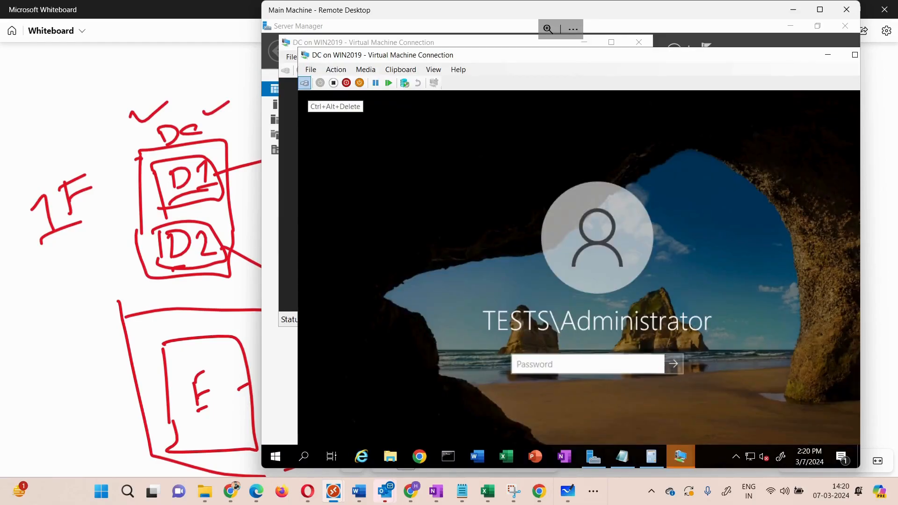
{"action": "type", "text": "••••••••"}
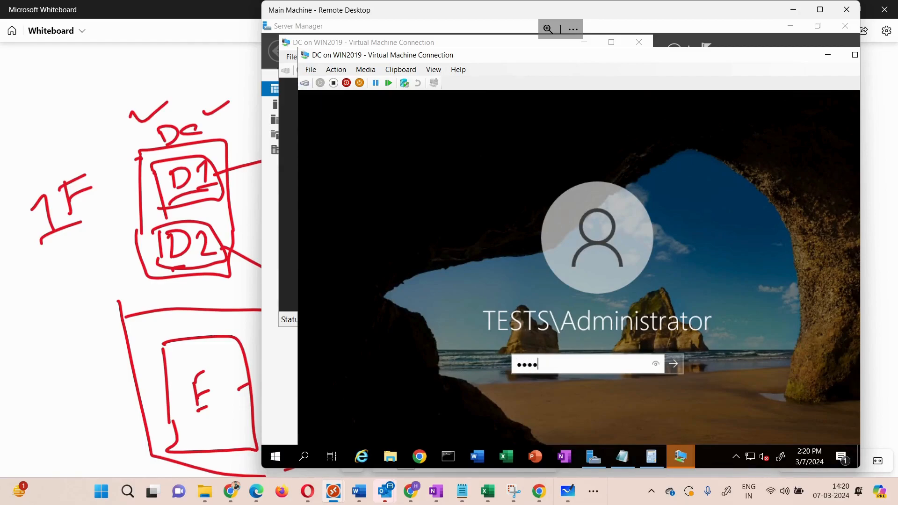
{"action": "type", "text": "••"}
{"action": "key", "text": "Return"}
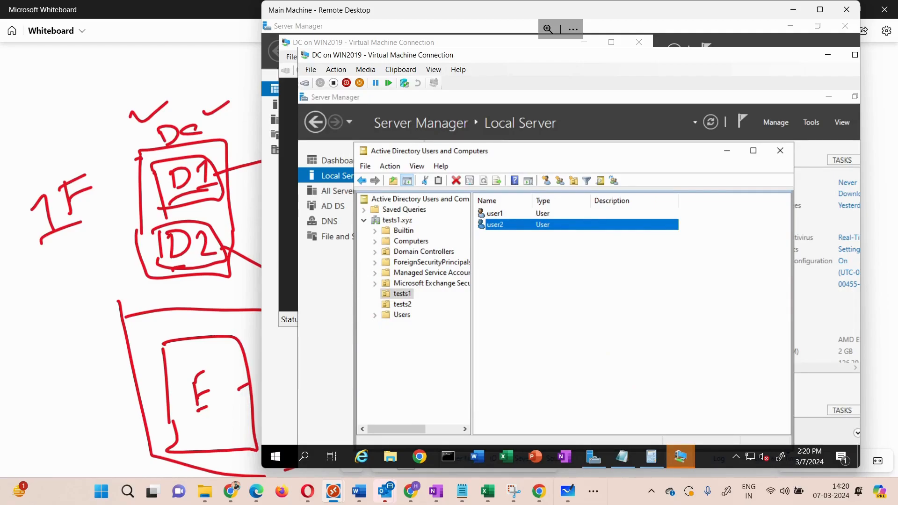
- Compare the users in the tests1 and tests2 organizational units of the tests1.xyz domain
{"action": "left_click", "coordinate": [402, 293]}
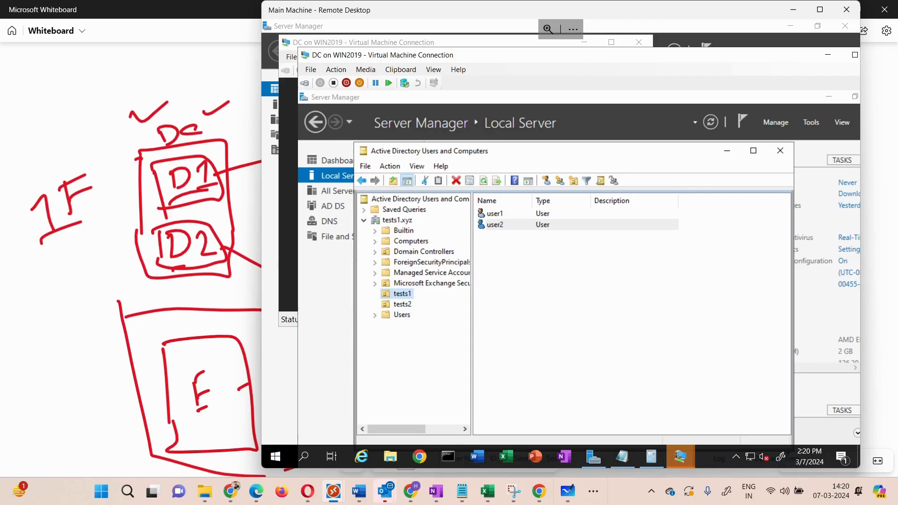
{"action": "left_click", "coordinate": [403, 304]}
{"action": "left_click", "coordinate": [402, 294]}
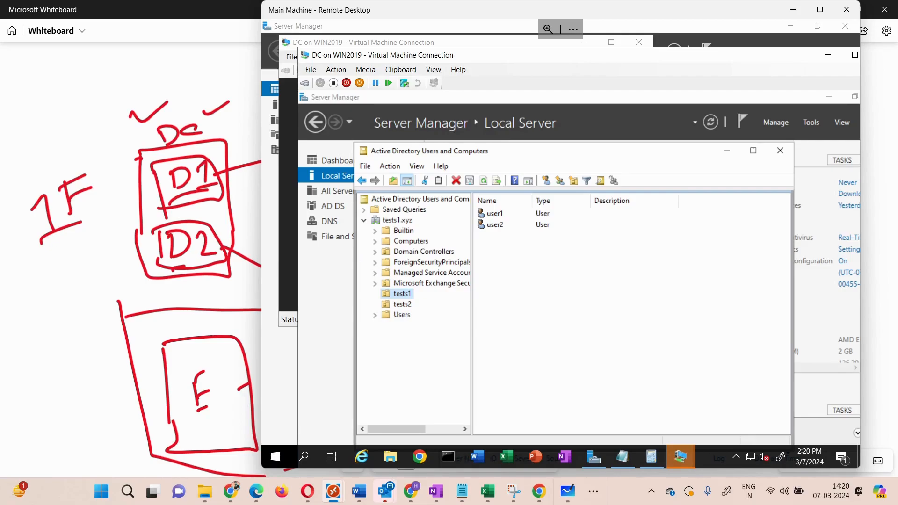
{"action": "left_click", "coordinate": [508, 224]}
{"action": "left_click", "coordinate": [508, 225]}
{"action": "key", "text": "Escape"}
{"action": "key", "text": "F2"}
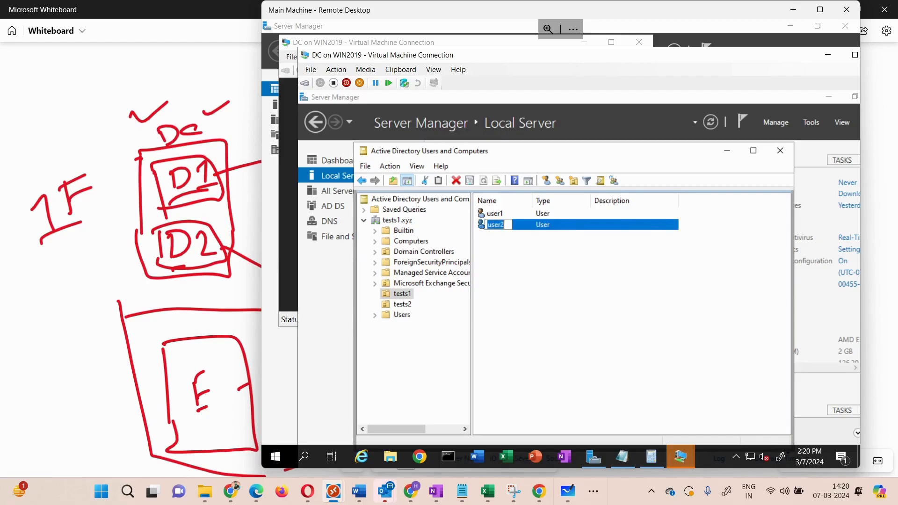
{"action": "key", "text": "Escape"}
{"action": "key", "text": "F2"}
{"action": "key", "text": "Escape"}
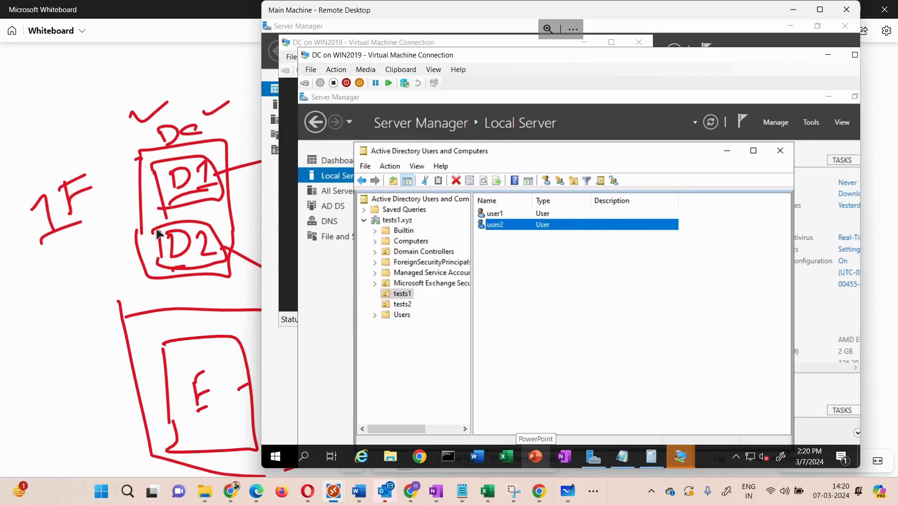
- Open the properties of user2 in the tests1 organizational unit to view its general details
{"action": "double_click", "coordinate": [498, 228]}
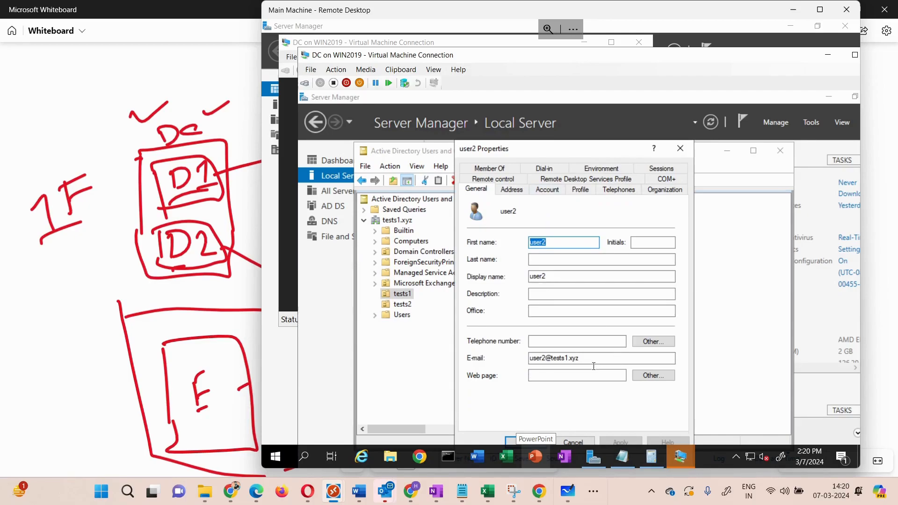
- Examine the domain in user2's e-mail address and close the user's properties
{"action": "left_click_drag", "start_coordinate": [580, 358], "coordinate": [554, 358]}
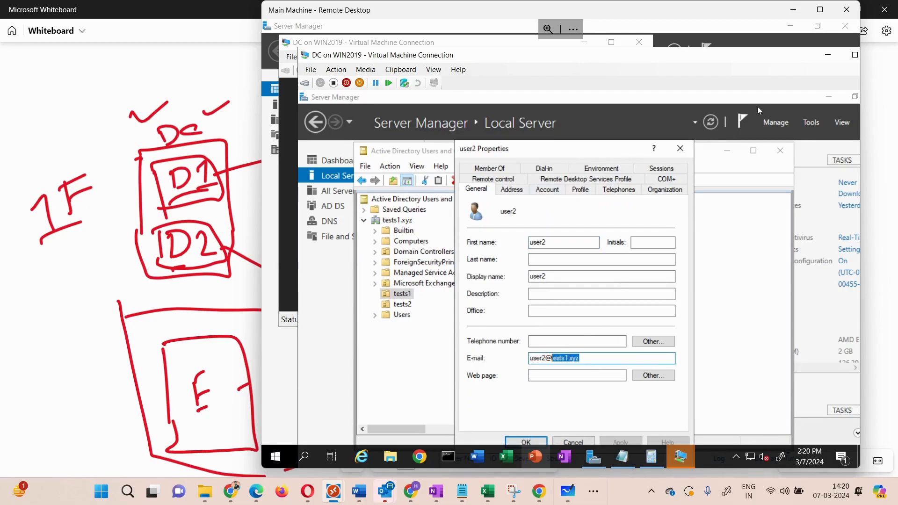
{"action": "left_click", "coordinate": [681, 149]}
{"action": "left_click", "coordinate": [505, 213]}
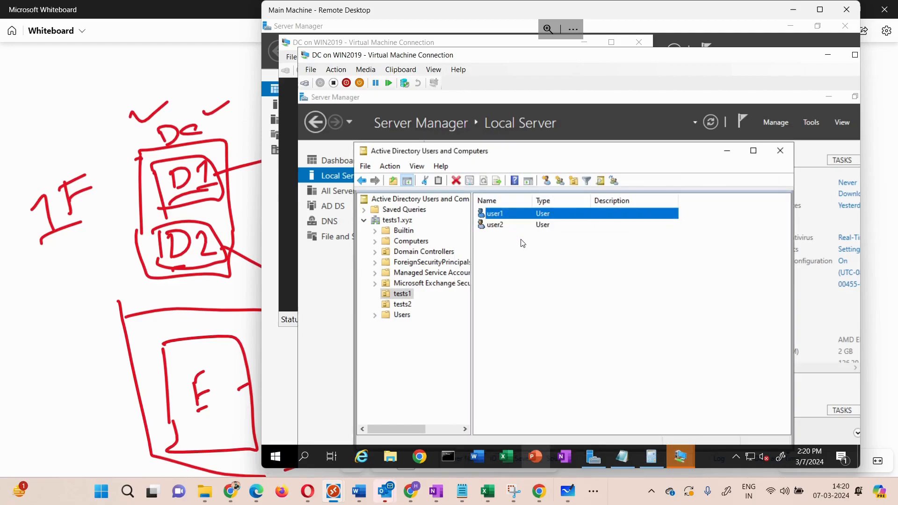
- Open the properties of user3 in the tests2 organizational unit, examine the domain in its e-mail address and close them
{"action": "left_click", "coordinate": [402, 305]}
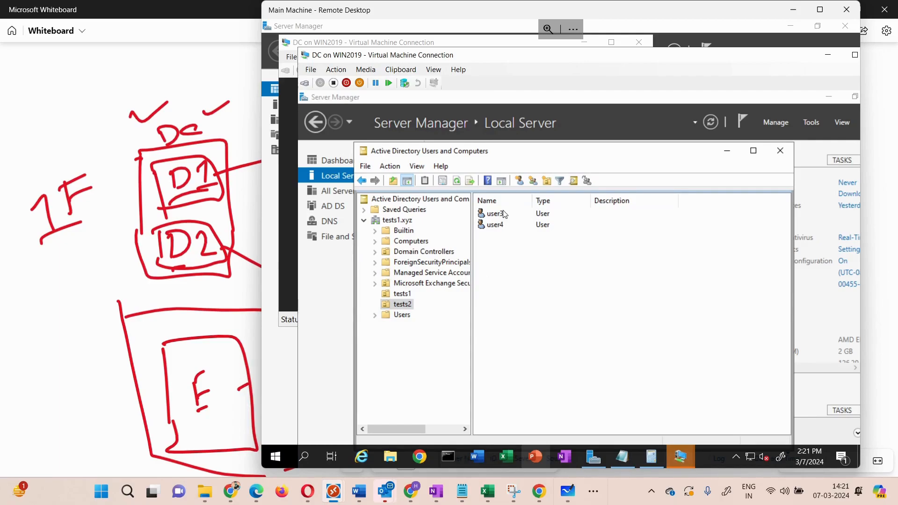
{"action": "left_click", "coordinate": [498, 218]}
{"action": "double_click", "coordinate": [498, 218]}
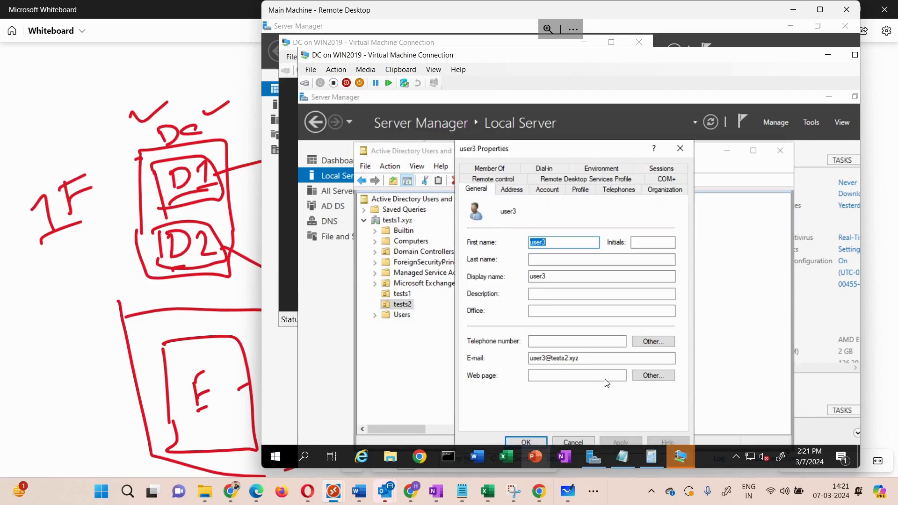
{"action": "left_click", "coordinate": [590, 357]}
{"action": "left_click_drag", "start_coordinate": [580, 358], "coordinate": [551, 354]}
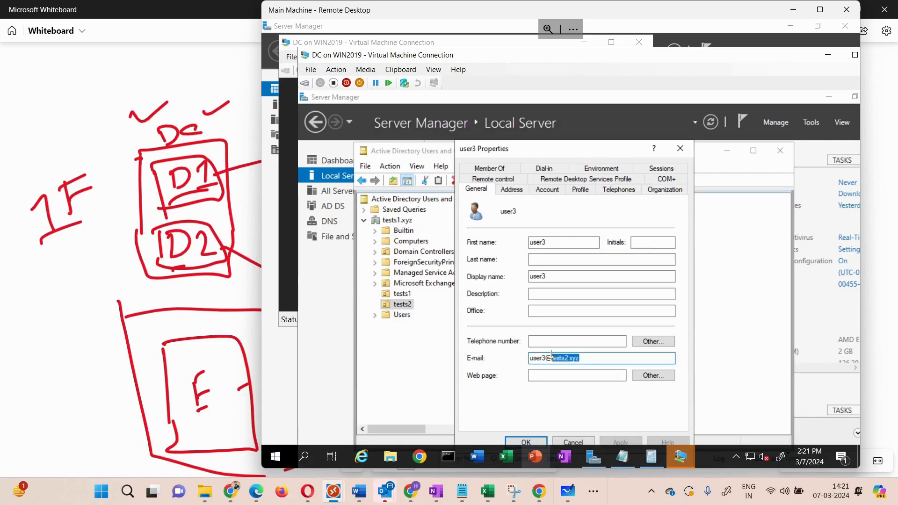
{"action": "left_click", "coordinate": [680, 149]}
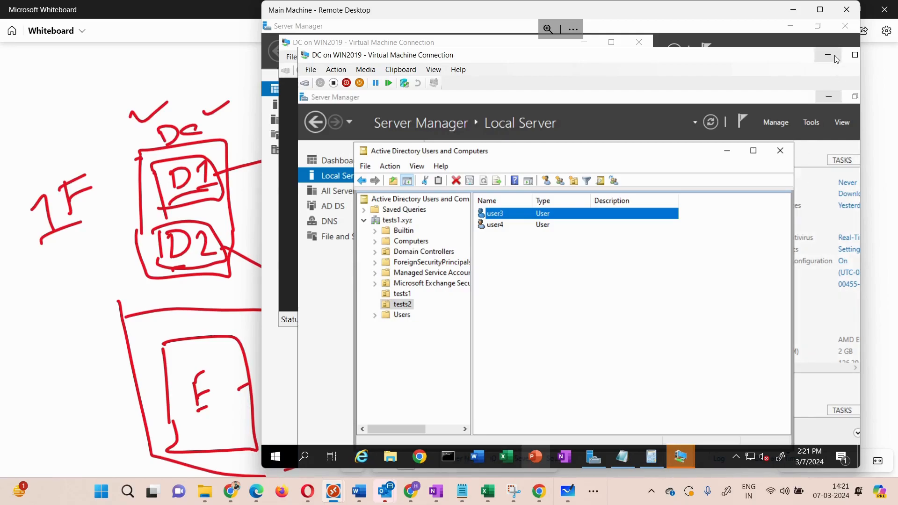
- Disconnect the Exchange and Main Machine remote desktop sessions
{"action": "mouse_move", "coordinate": [326, 491]}
{"action": "mouse_move", "coordinate": [344, 414]}
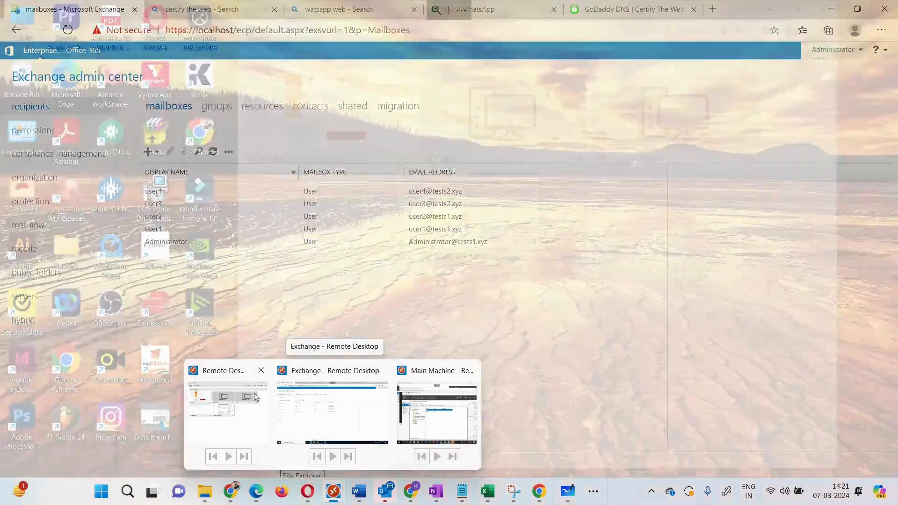
{"action": "left_click", "coordinate": [228, 410]}
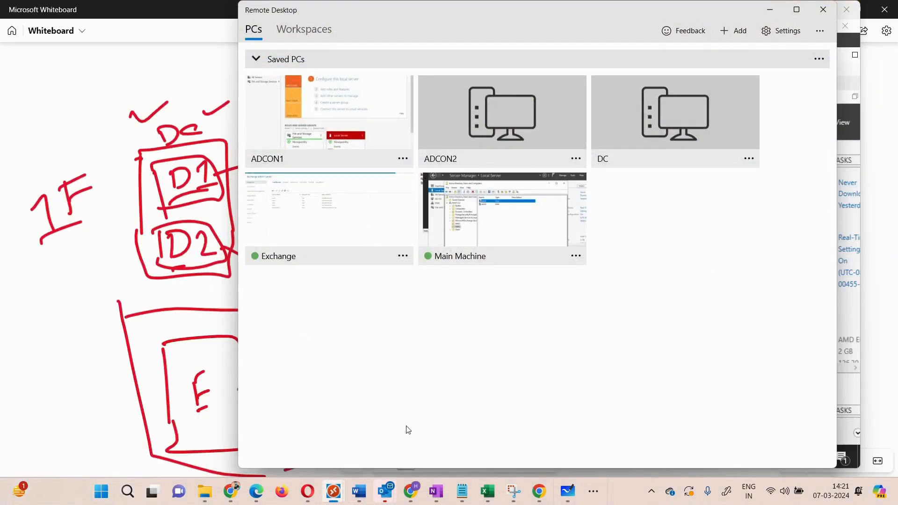
{"action": "mouse_move", "coordinate": [333, 491]}
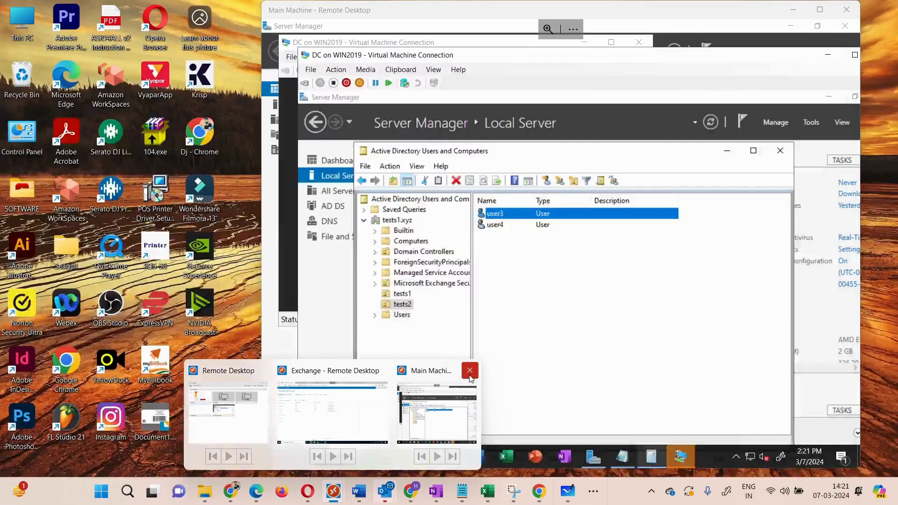
{"action": "left_click", "coordinate": [471, 378]}
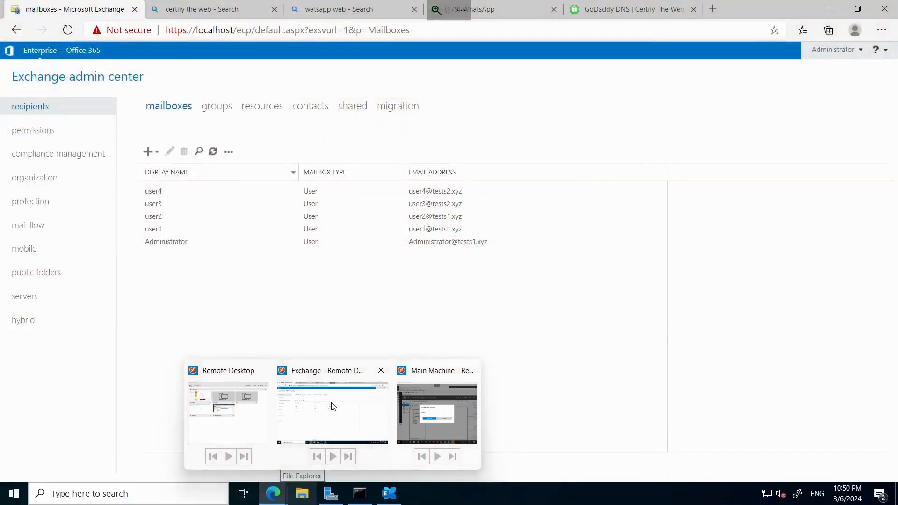
{"action": "left_click", "coordinate": [333, 407]}
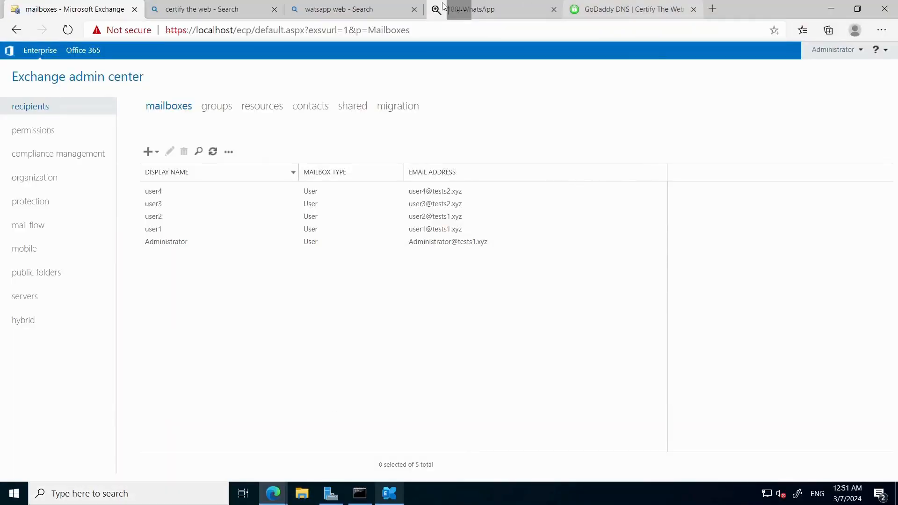
{"action": "left_click", "coordinate": [455, 9]}
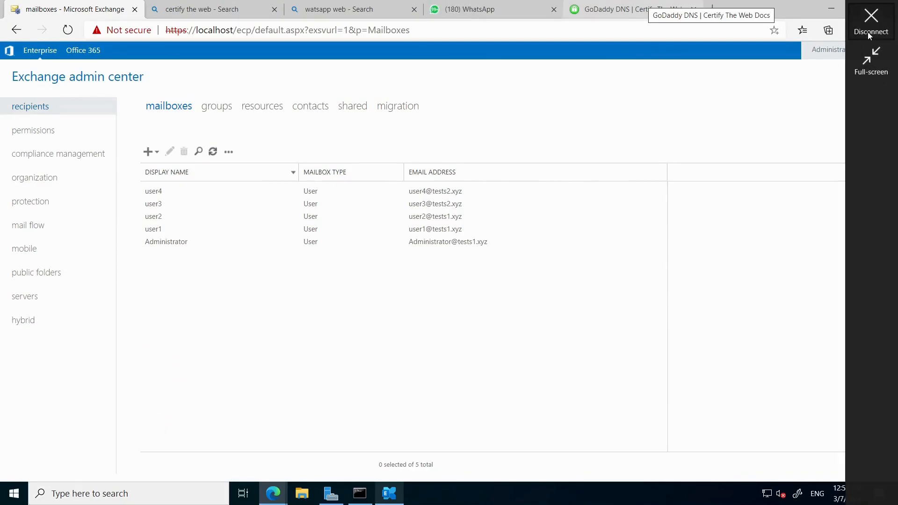
{"action": "left_click", "coordinate": [867, 35]}
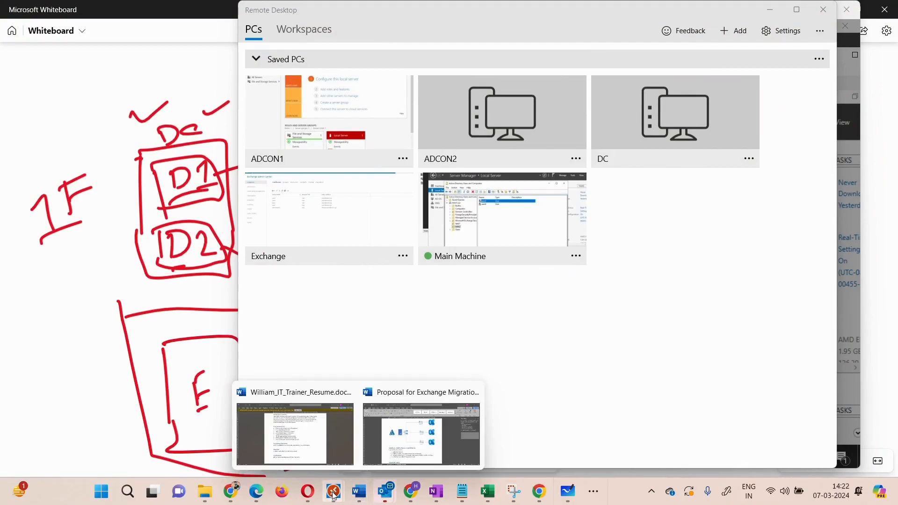
{"action": "mouse_move", "coordinate": [348, 489]}
{"action": "left_click", "coordinate": [384, 418]}
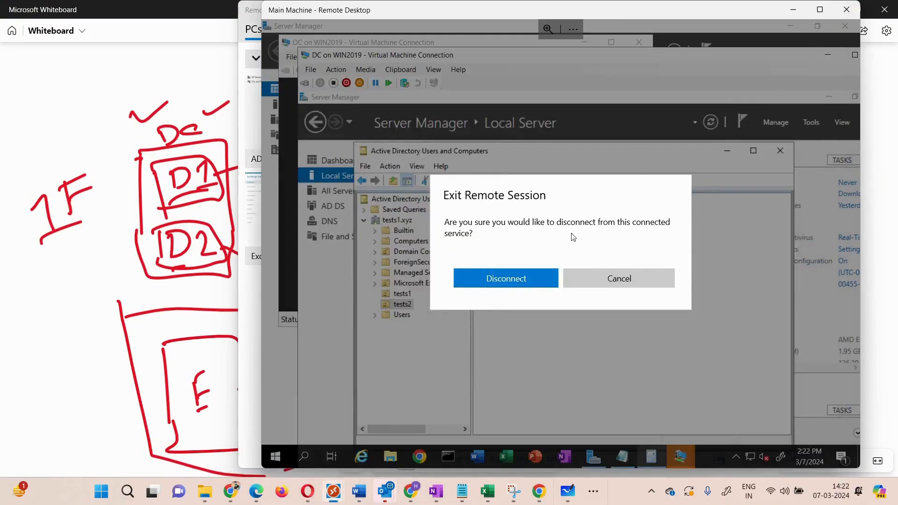
{"action": "left_click", "coordinate": [504, 276]}
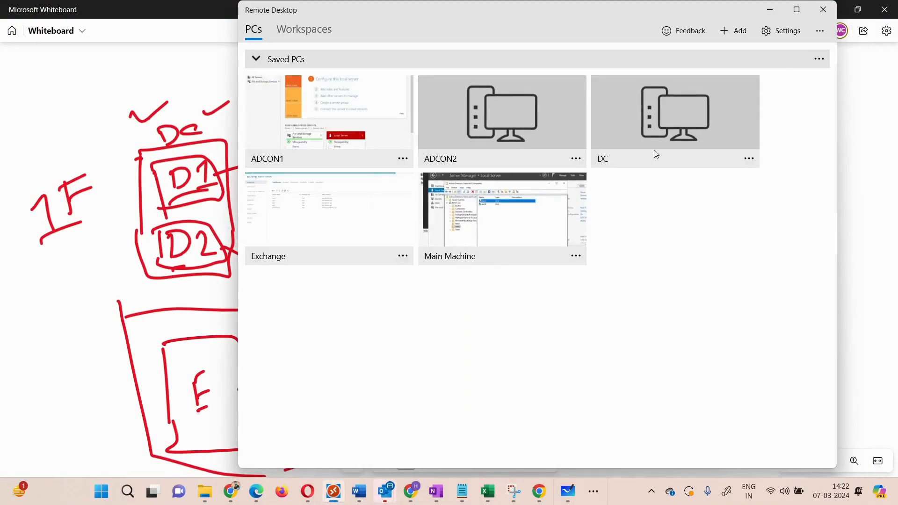
- Connect to the saved PC ADCON1 as tests\administrator, entering the account password and accepting the untrusted certificate
{"action": "left_click", "coordinate": [293, 105]}
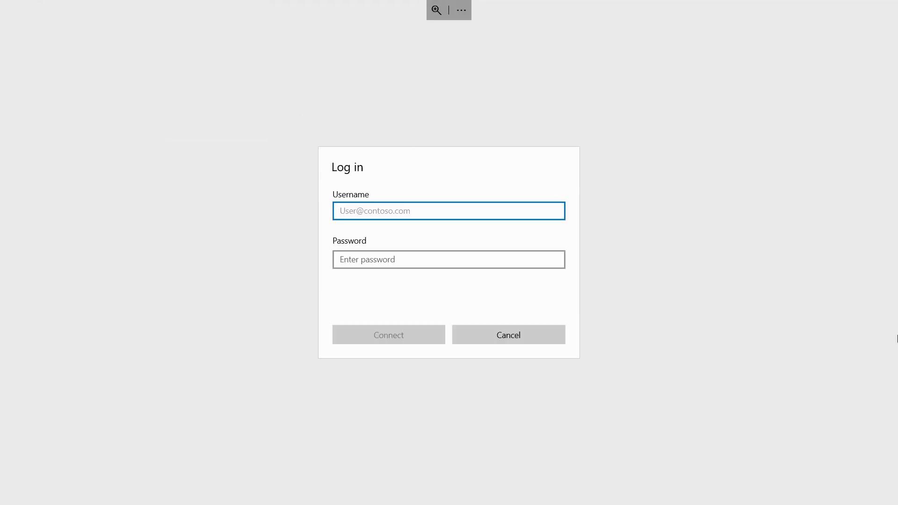
{"action": "type", "text": "test"}
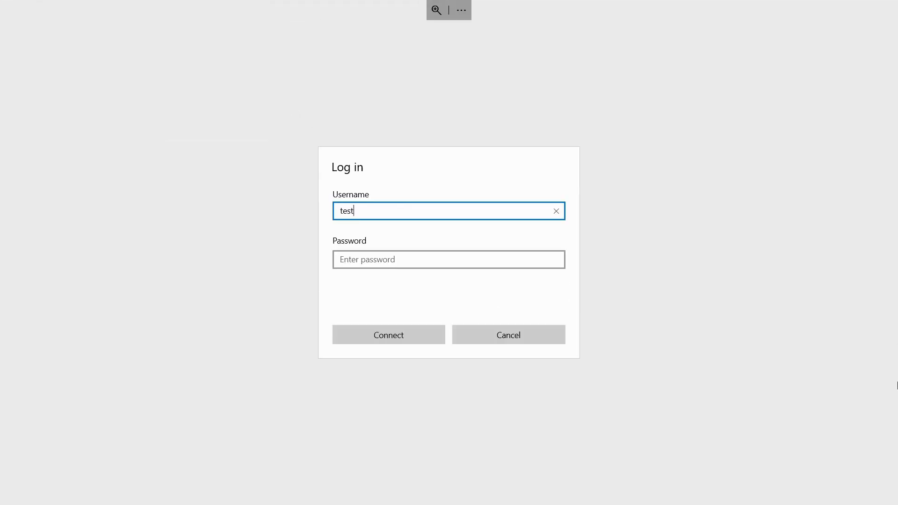
{"action": "type", "text": "s\\administrator"}
{"action": "key", "text": "Tab"}
{"action": "type", "text": "******"}
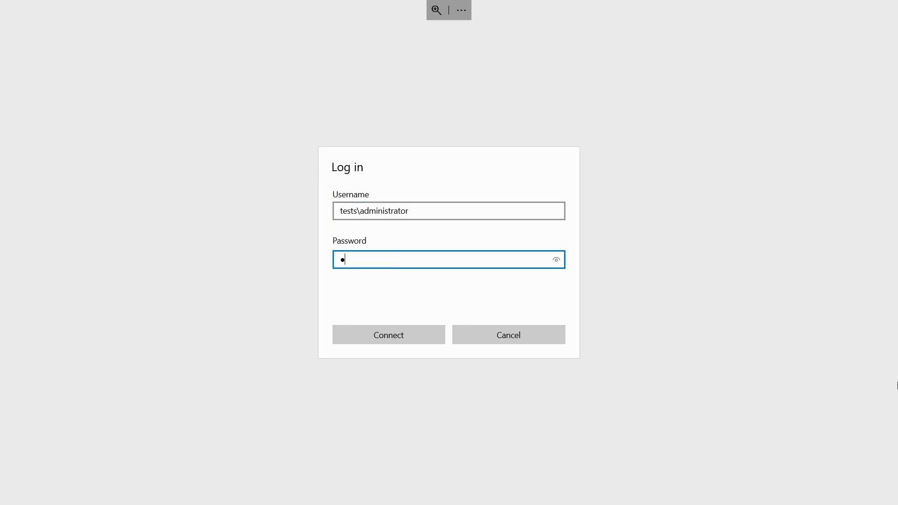
{"action": "type", "text": "****"}
{"action": "key", "text": "Return"}
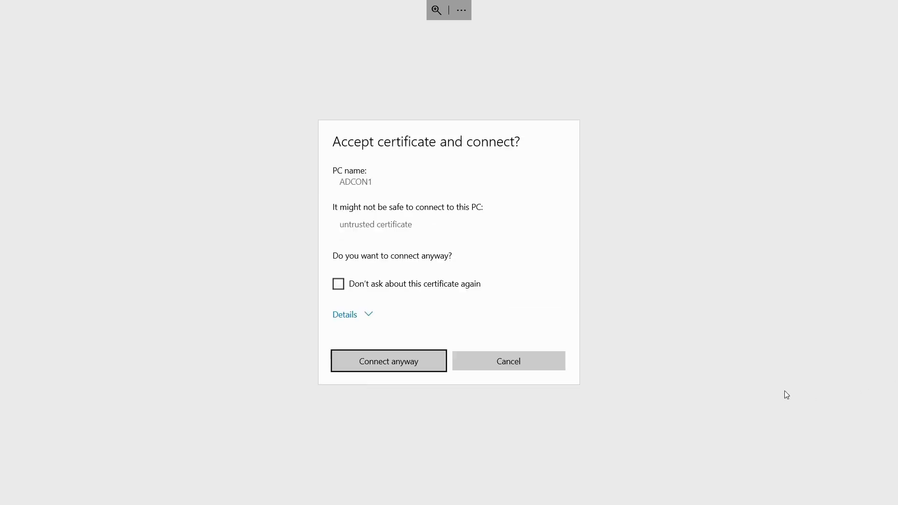
{"action": "left_click", "coordinate": [398, 370]}
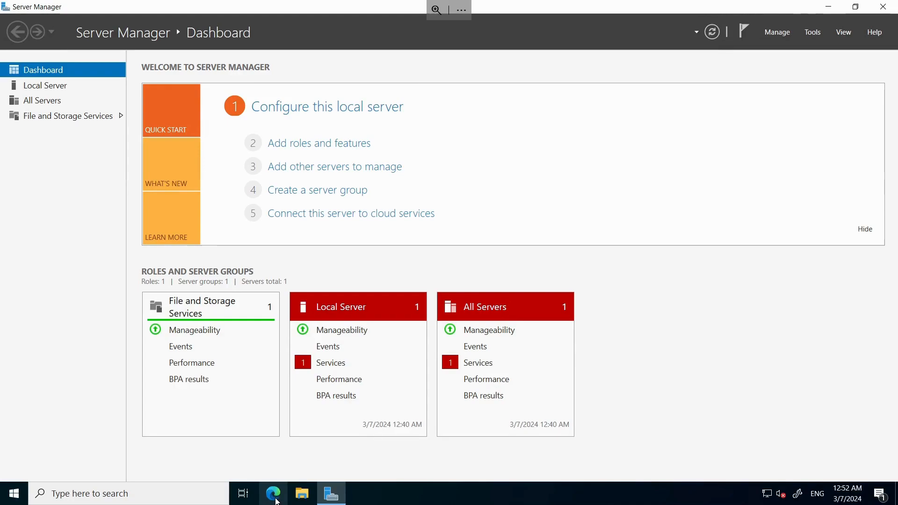
- Download Azure AD Connect V2 in English from the Microsoft Download Center and run the AzureADConnect.msi installer
{"action": "left_click", "coordinate": [276, 501]}
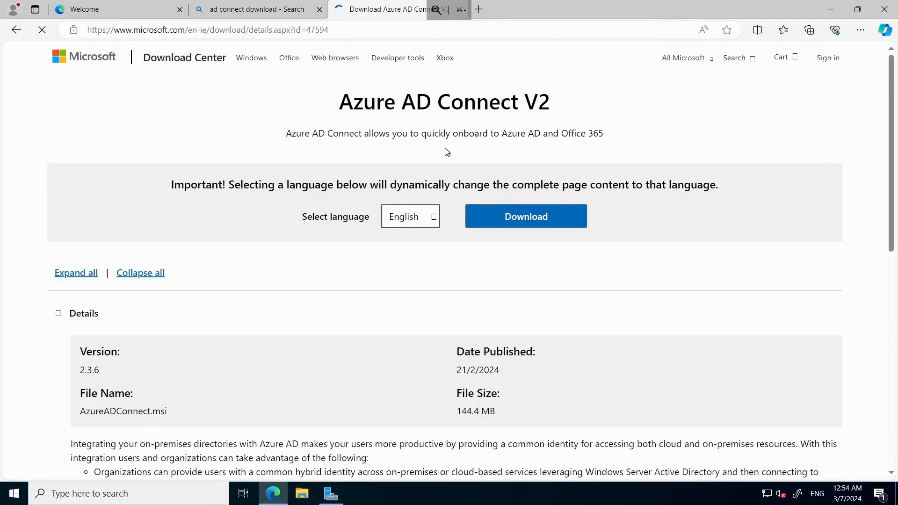
{"action": "left_click", "coordinate": [520, 218]}
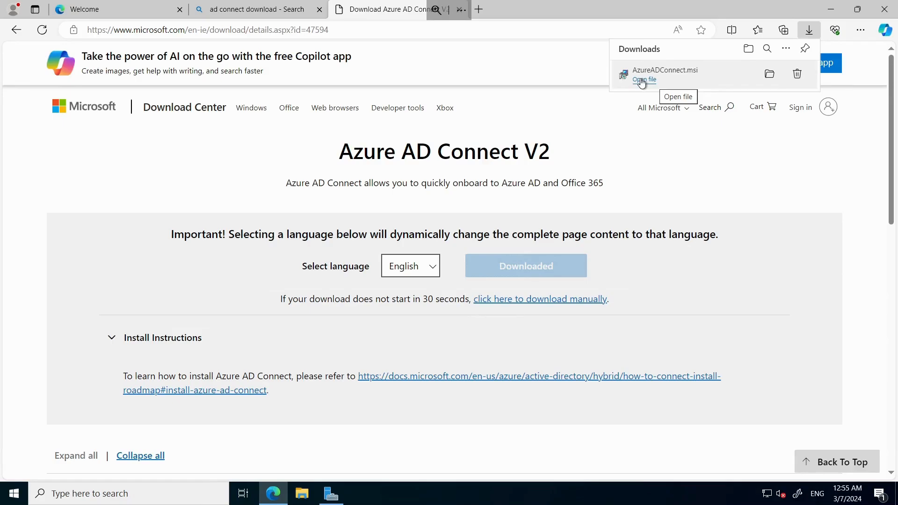
{"action": "left_click", "coordinate": [642, 84]}
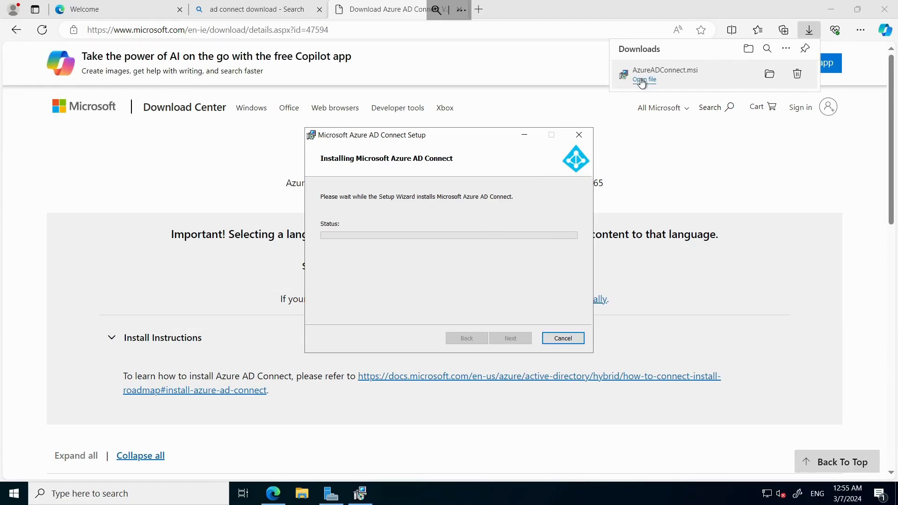
{"action": "left_click", "coordinate": [636, 80]}
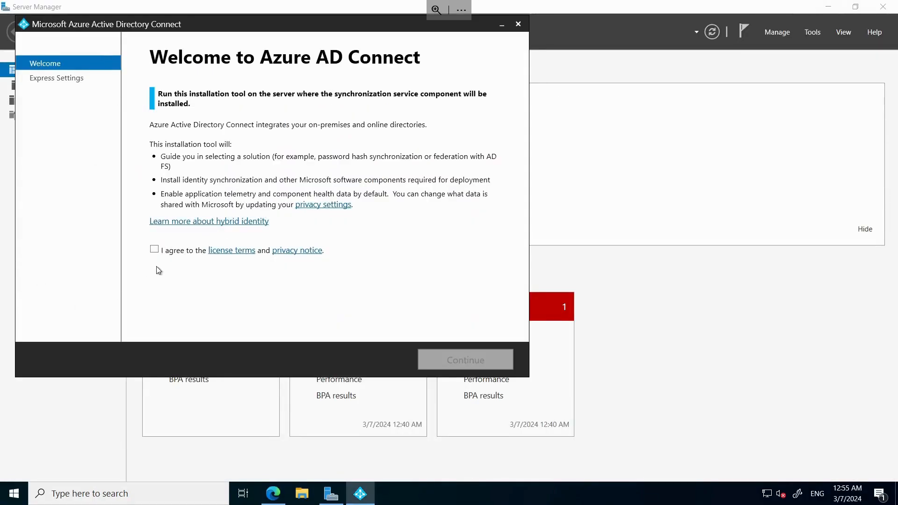
- Agree to the Azure AD Connect license terms and choose a customized setup instead of express settings
{"action": "left_click", "coordinate": [154, 249]}
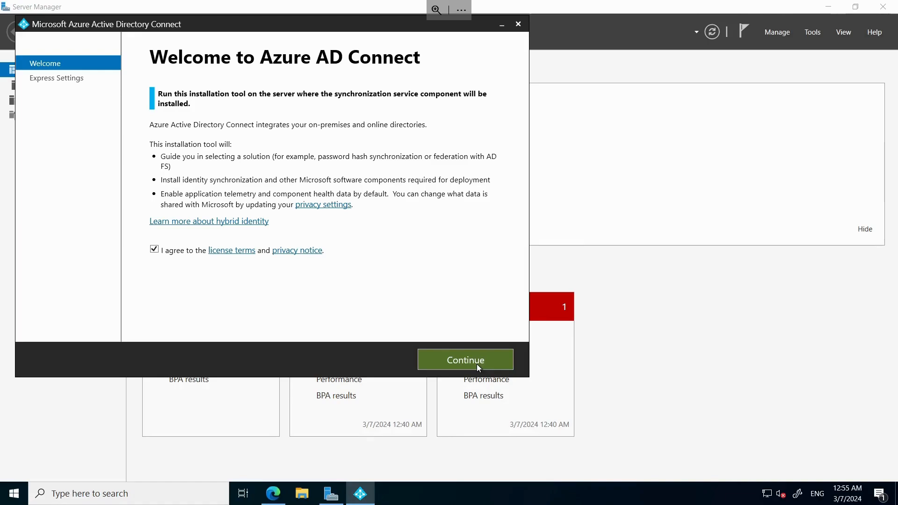
{"action": "left_click", "coordinate": [452, 362]}
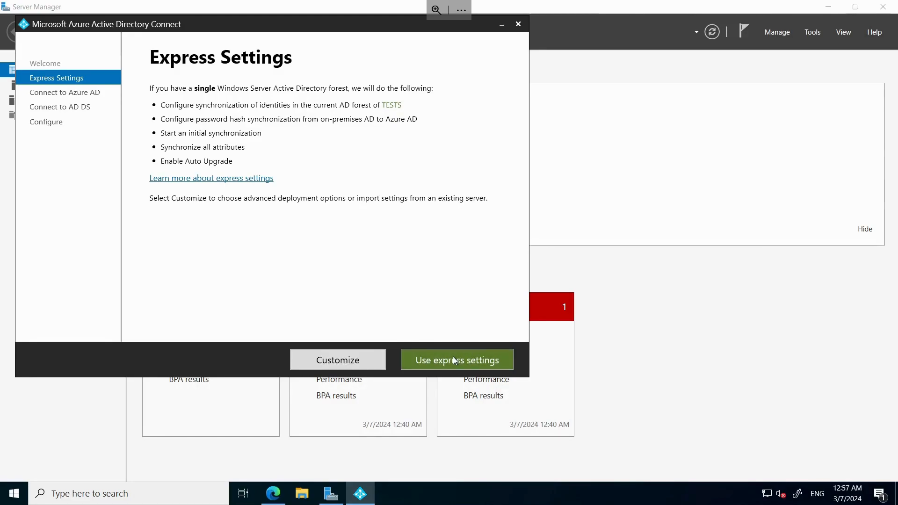
{"action": "left_click", "coordinate": [335, 360]}
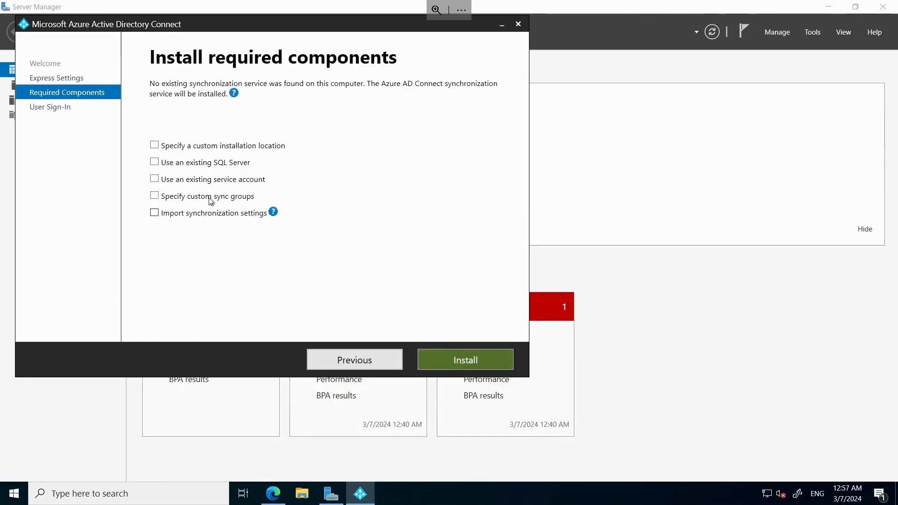
- Install the required synchronization components with the existing SQL Server option and all other optional settings unselected
{"action": "left_click", "coordinate": [157, 164]}
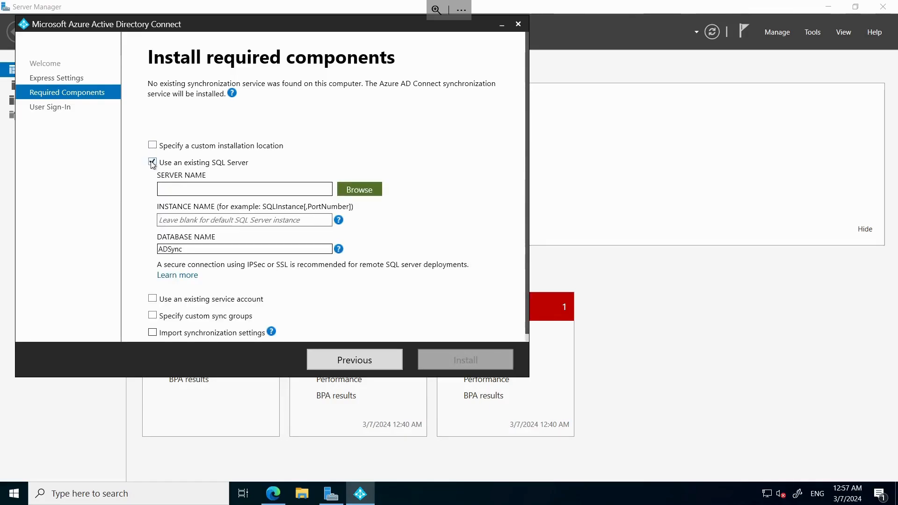
{"action": "left_click", "coordinate": [153, 164]}
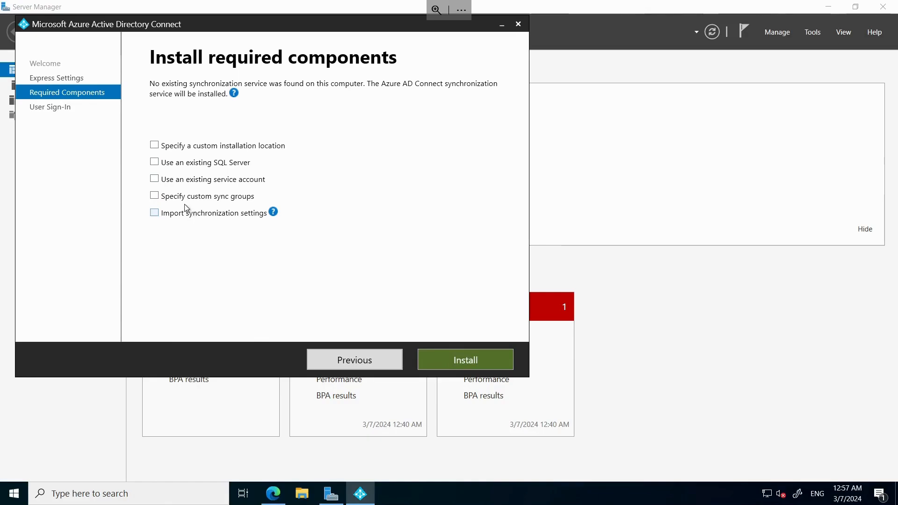
{"action": "left_click", "coordinate": [450, 360]}
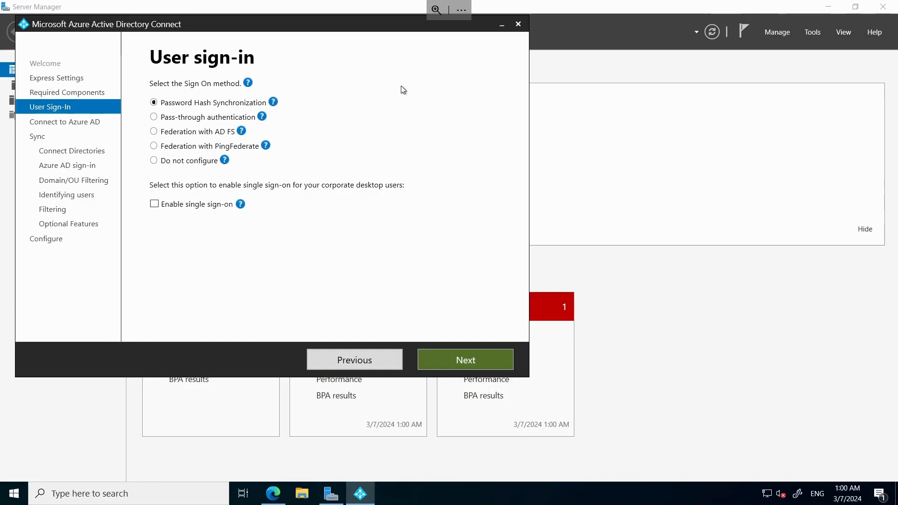
- Accept Password Hash Synchronization as the sign-on method and connect to Azure AD with the administrator's username and password
{"action": "left_click", "coordinate": [454, 360]}
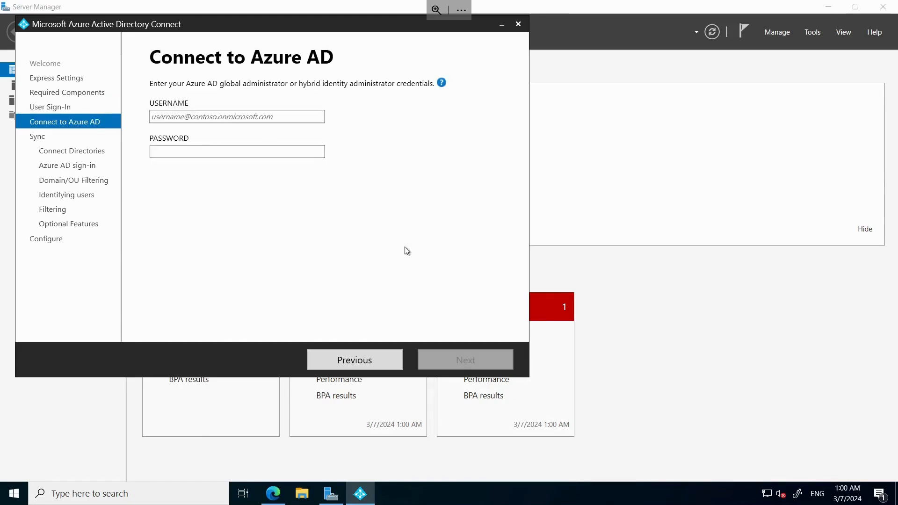
{"action": "left_click", "coordinate": [218, 116]}
{"action": "left_click", "coordinate": [486, 364]}
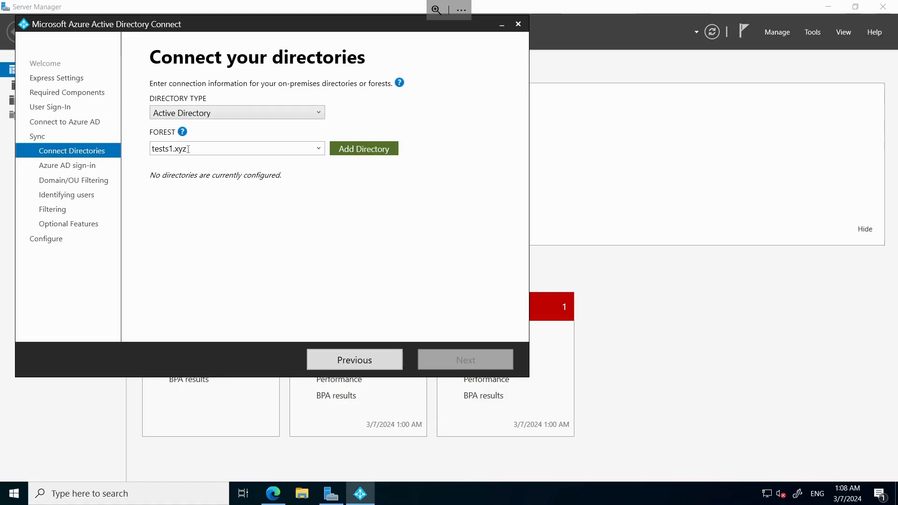
- Add the tests1.xyz forest with a new AD account, authorizing it with the TESTS\administrator enterprise admin username and its password
{"action": "left_click", "coordinate": [354, 150]}
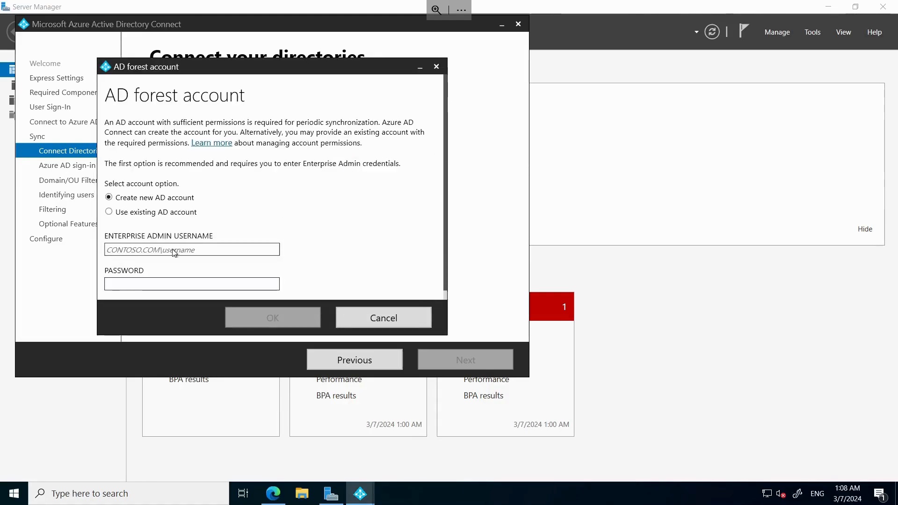
{"action": "mouse_move", "coordinate": [449, 504]}
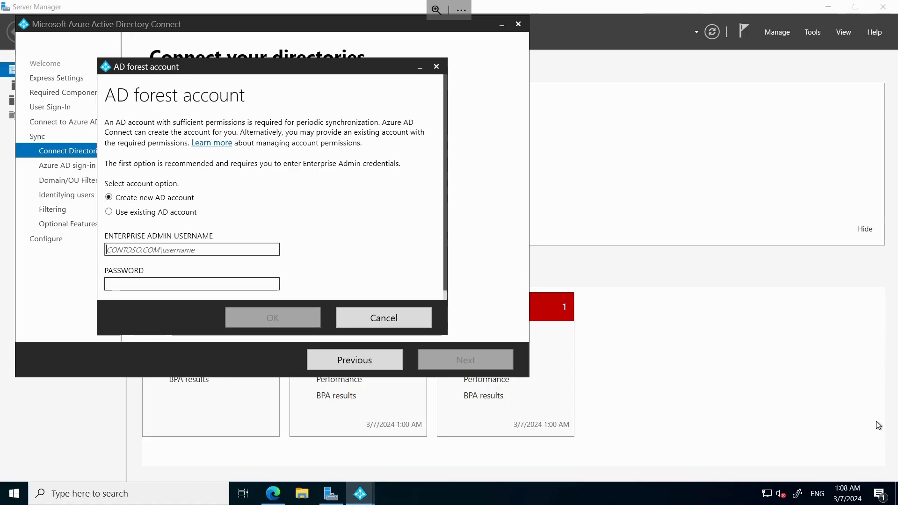
{"action": "type", "text": "tests\\administrator"}
{"action": "key", "text": "Tab"}
{"action": "type", "text": "*****"}
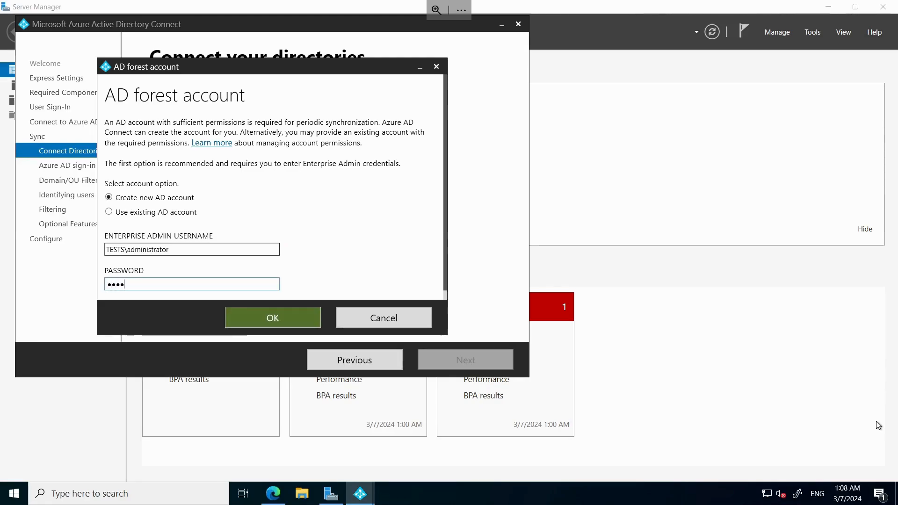
{"action": "type", "text": "****"}
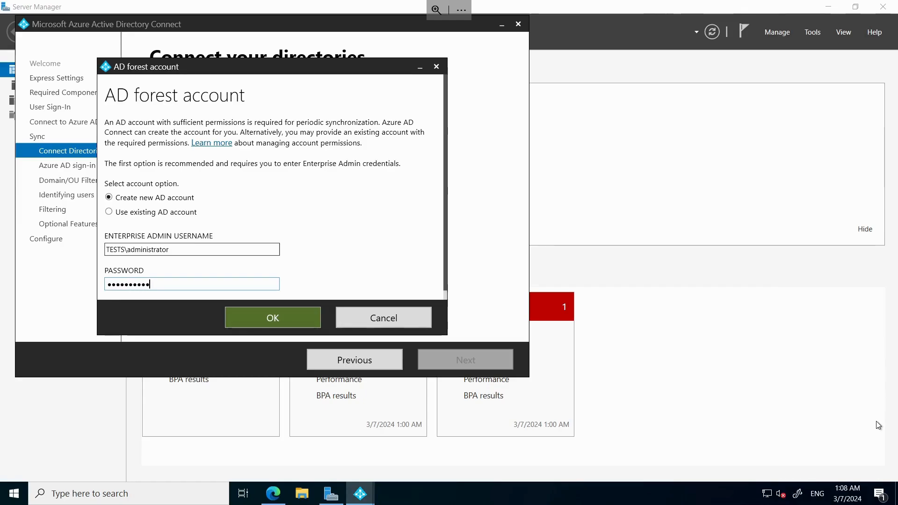
{"action": "key", "text": "Return"}
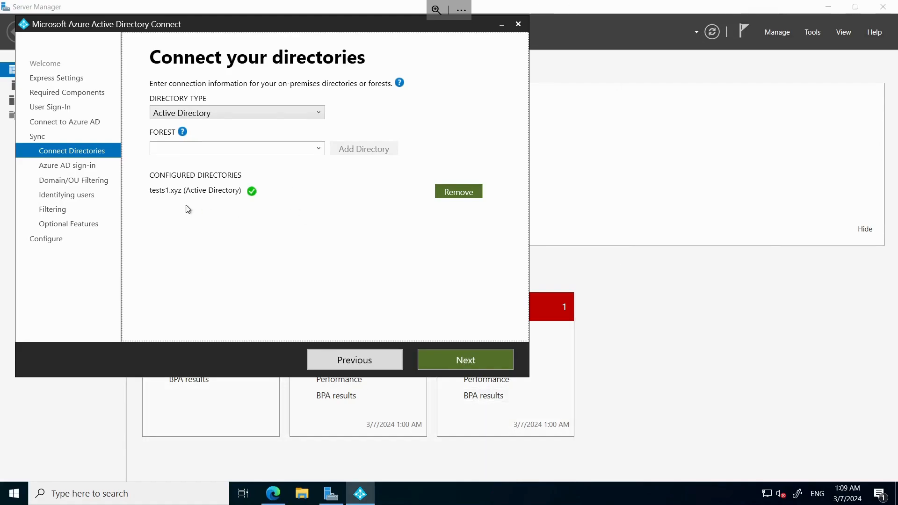
{"action": "left_click", "coordinate": [467, 361]}
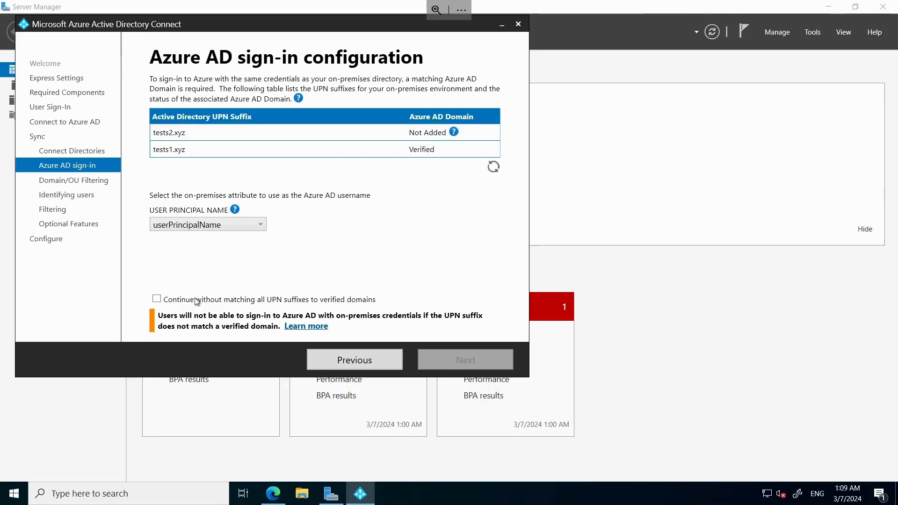
- Continue without matching all UPN suffixes to verified domains and restrict synchronization to the tests1 OU of tests1.xyz
{"action": "left_click", "coordinate": [157, 299]}
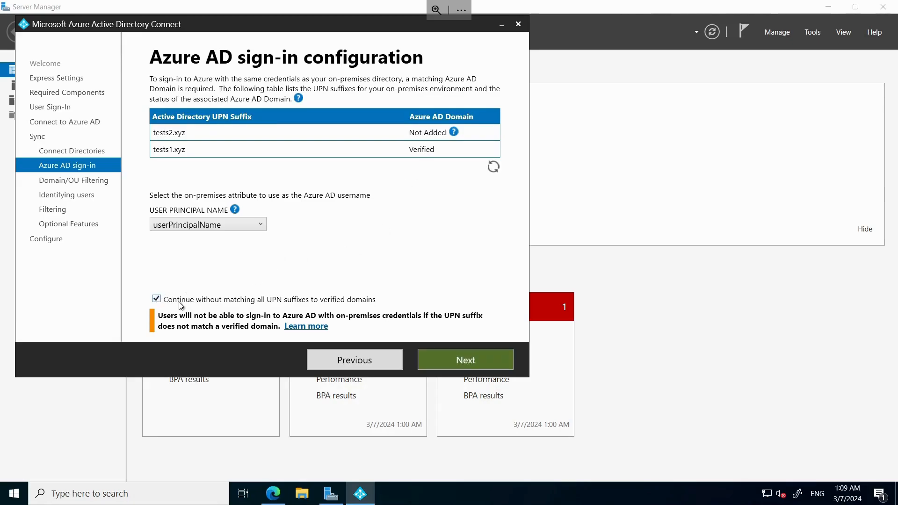
{"action": "left_click", "coordinate": [481, 359]}
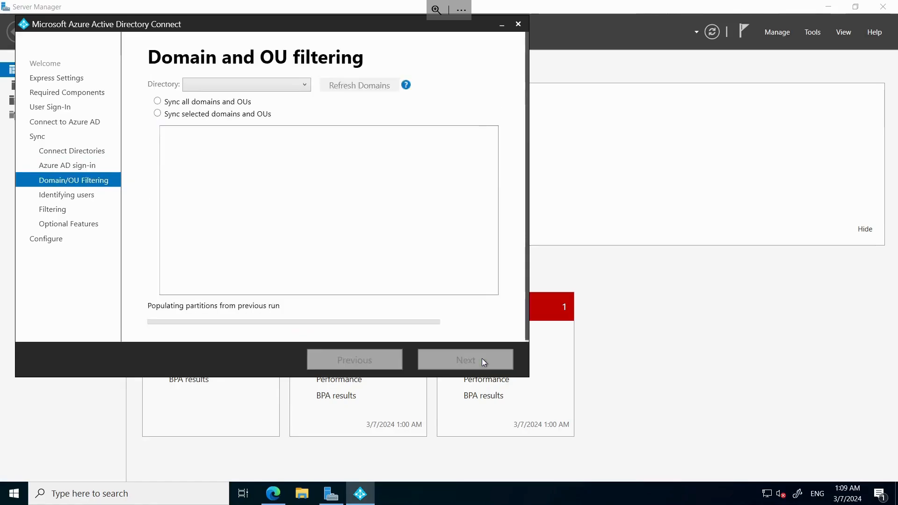
{"action": "left_click", "coordinate": [159, 114]}
{"action": "left_click", "coordinate": [169, 132]}
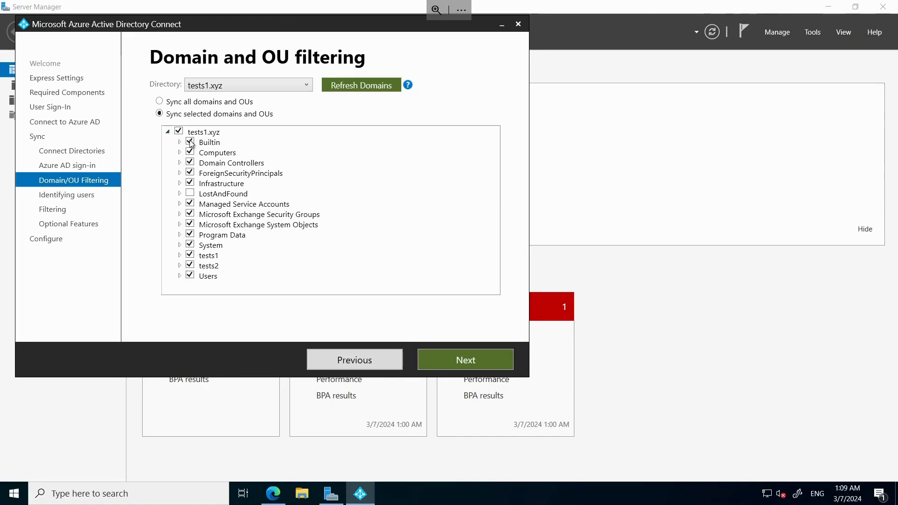
{"action": "left_click", "coordinate": [180, 132]}
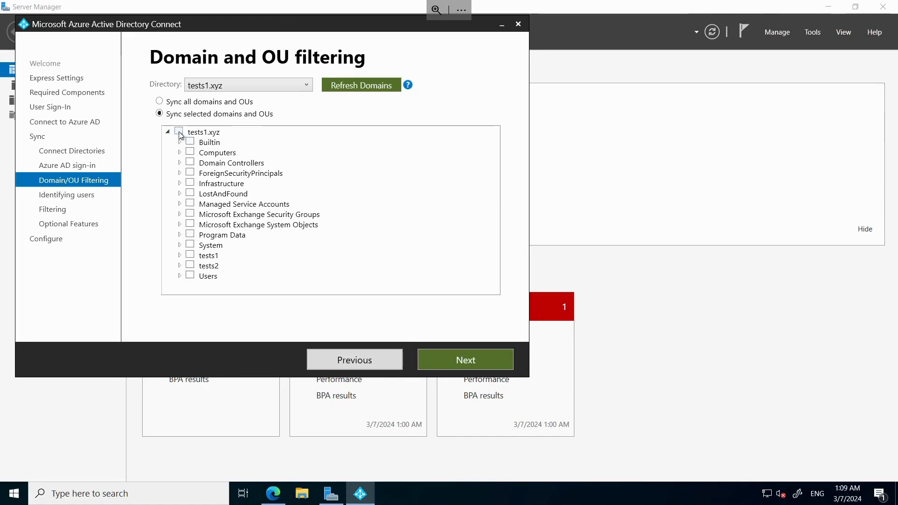
{"action": "left_click", "coordinate": [190, 256]}
{"action": "left_click", "coordinate": [465, 363]}
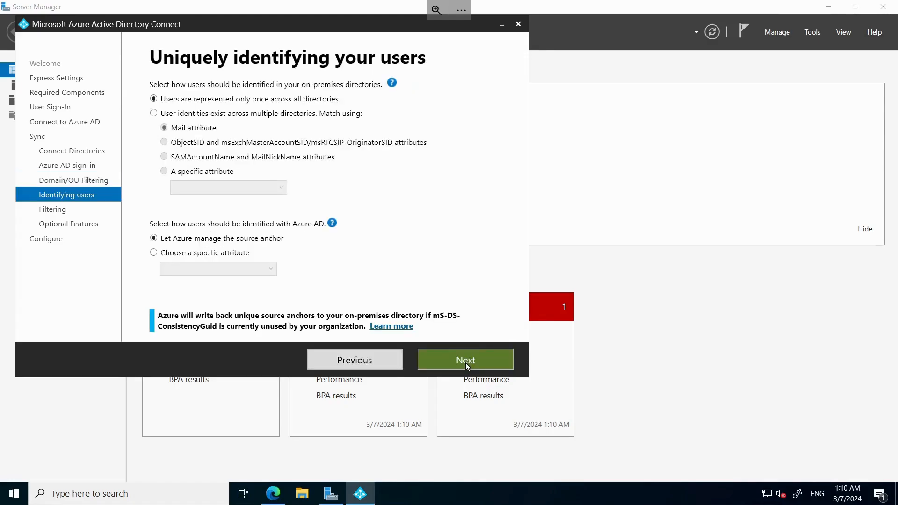
- Accept the default user identification, filtering and optional features, and install the configuration with synchronization starting on completion
{"action": "left_click", "coordinate": [465, 363]}
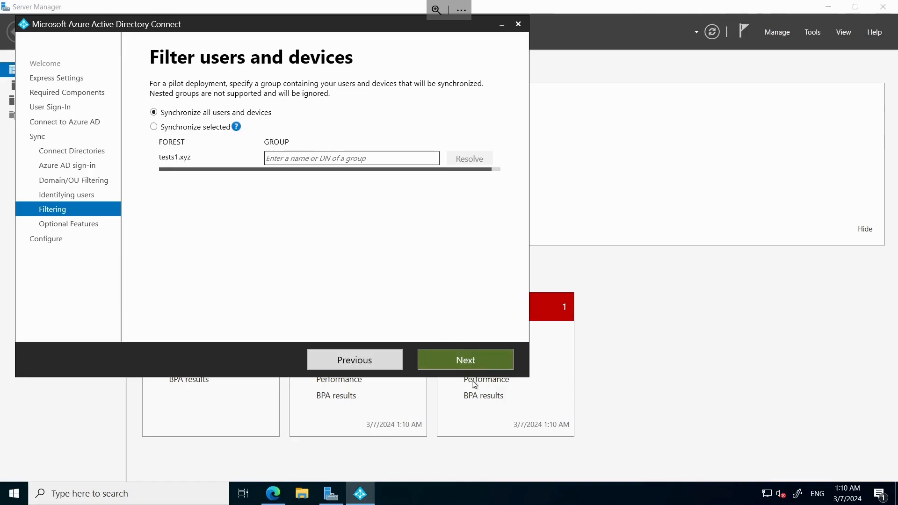
{"action": "left_click", "coordinate": [460, 360]}
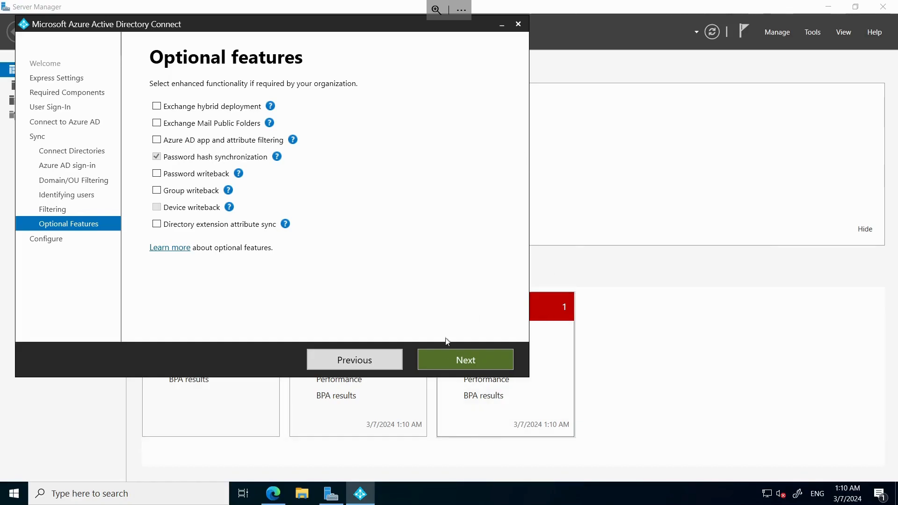
{"action": "left_click", "coordinate": [468, 361]}
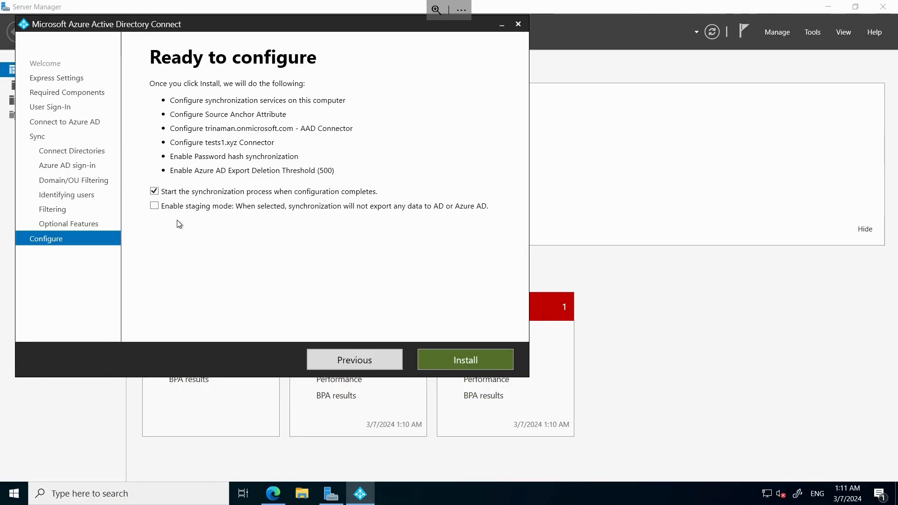
{"action": "left_click", "coordinate": [465, 361]}
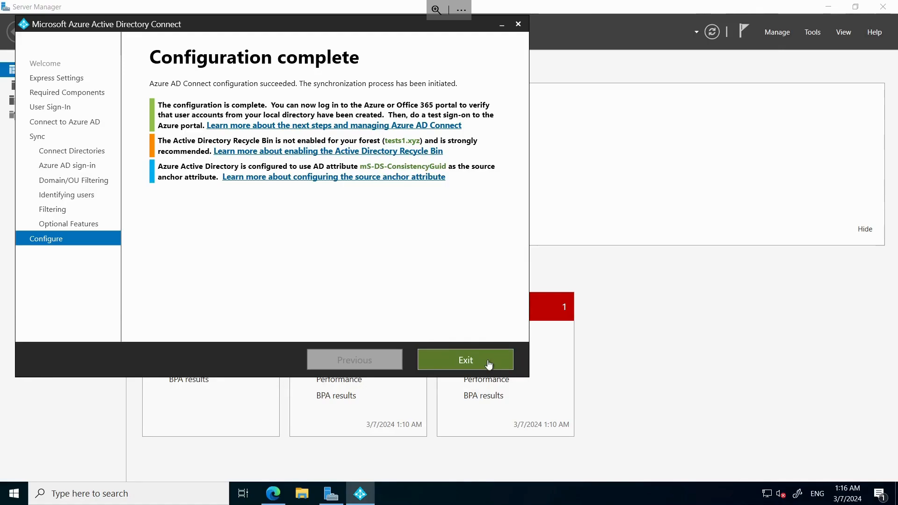
{"action": "left_click", "coordinate": [489, 365]}
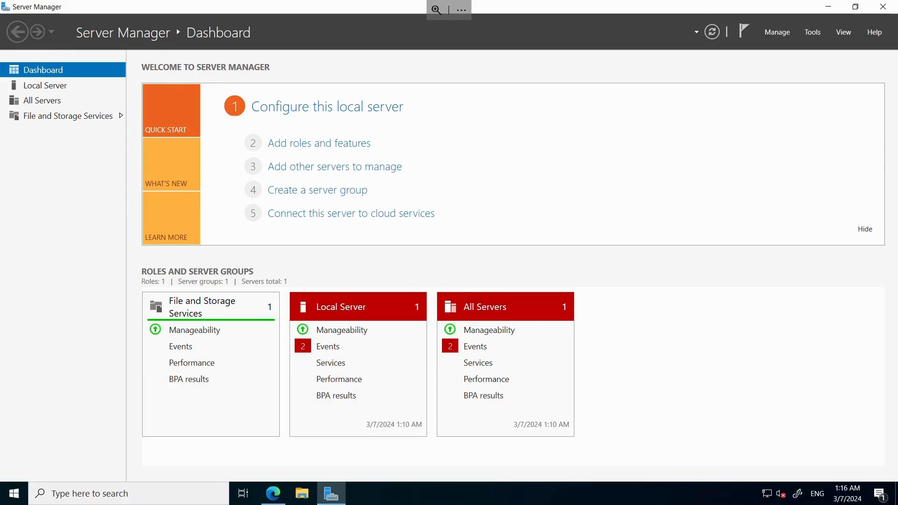
- Switch to the first tenant's Microsoft 365 admin center and check the active users for synced tests1.xyz accounts, including user1's details
{"action": "left_click", "coordinate": [230, 491]}
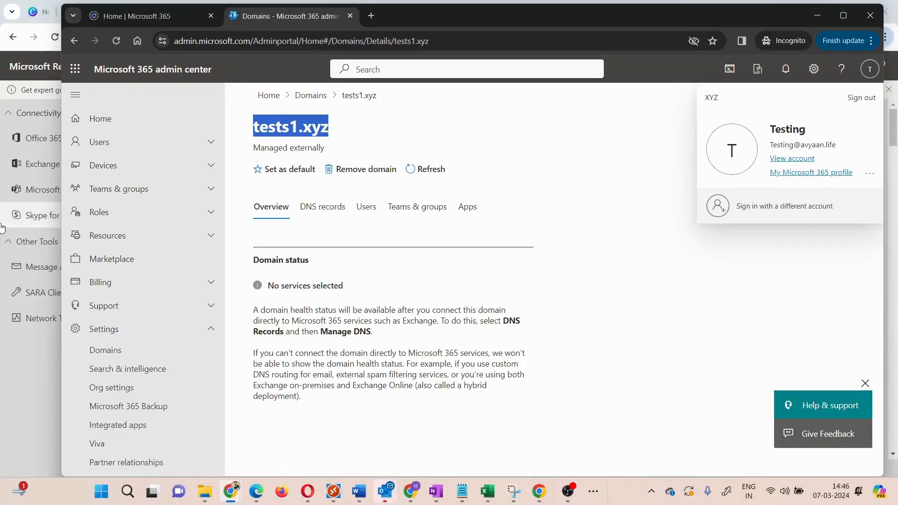
{"action": "left_click", "coordinate": [568, 205]}
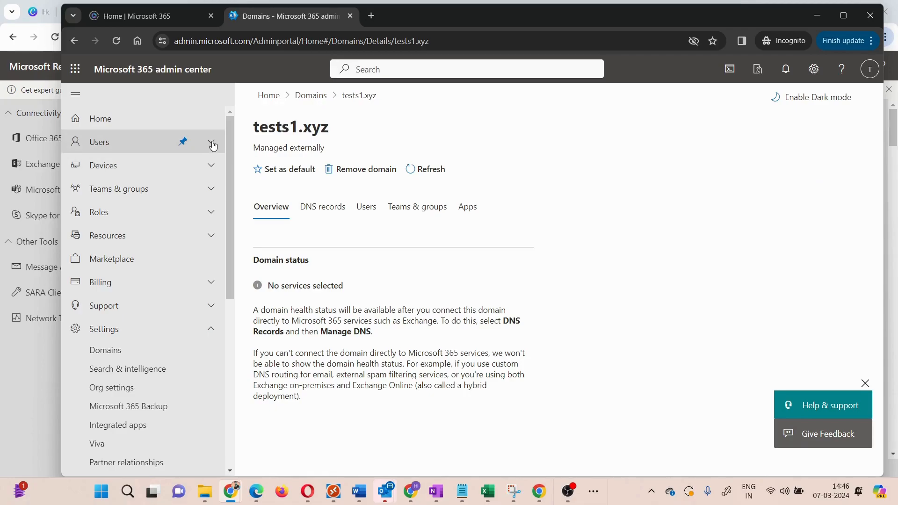
{"action": "left_click", "coordinate": [126, 145]}
{"action": "left_click", "coordinate": [132, 172]}
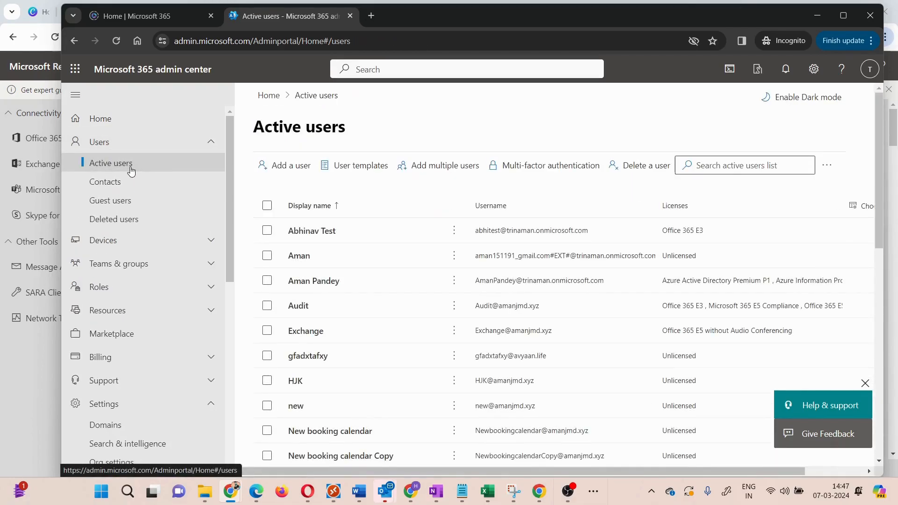
{"action": "scroll", "coordinate": [435, 327], "scroll_direction": "down", "scroll_amount": 1}
{"action": "scroll", "coordinate": [434, 328], "scroll_direction": "down", "scroll_amount": 8}
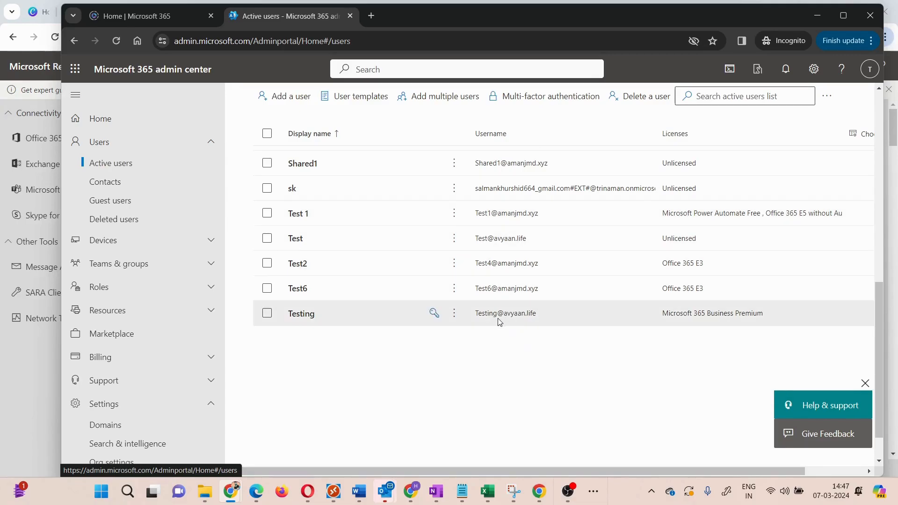
{"action": "scroll", "coordinate": [499, 322], "scroll_direction": "up", "scroll_amount": 8}
{"action": "scroll", "coordinate": [497, 318], "scroll_direction": "down", "scroll_amount": 6}
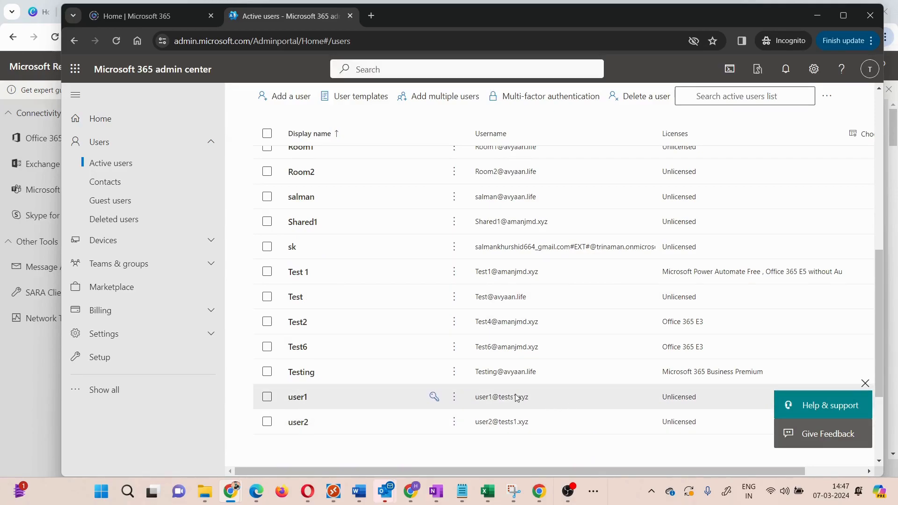
{"action": "left_click", "coordinate": [471, 396]}
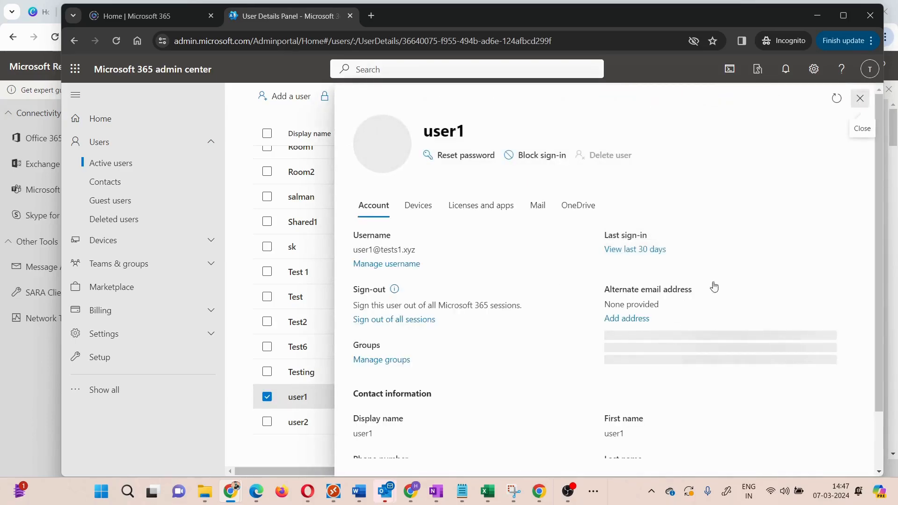
{"action": "key", "text": "Escape"}
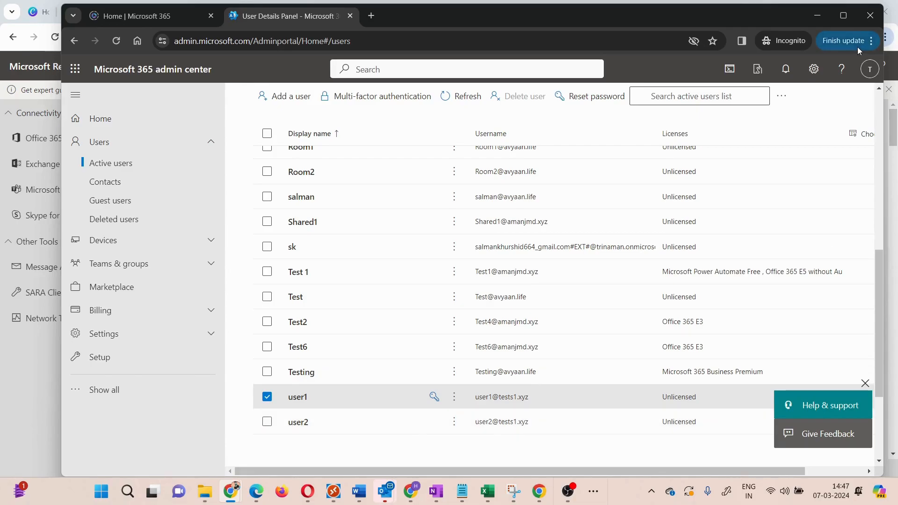
- Switch to the second tenant's admin center in Opera and examine the signed-in account and the tests2.xyz domain
{"action": "mouse_move", "coordinate": [836, 19]}
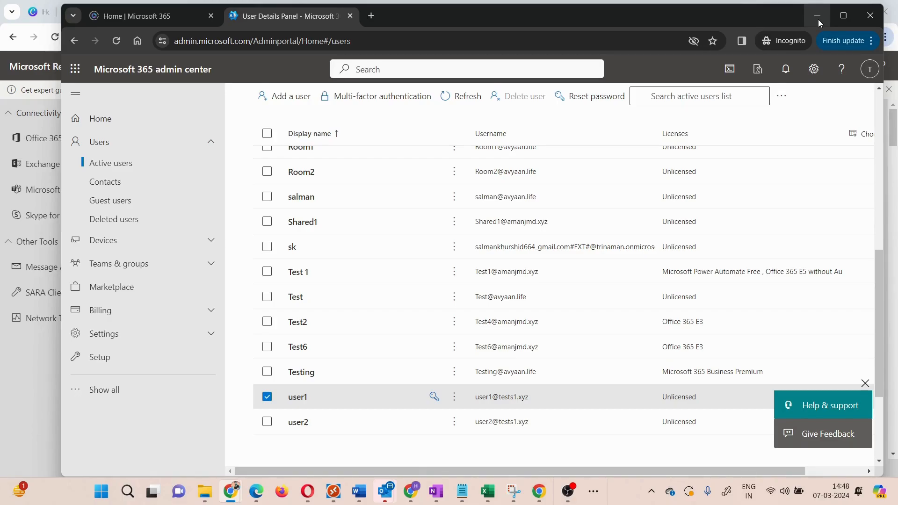
{"action": "left_click", "coordinate": [819, 22]}
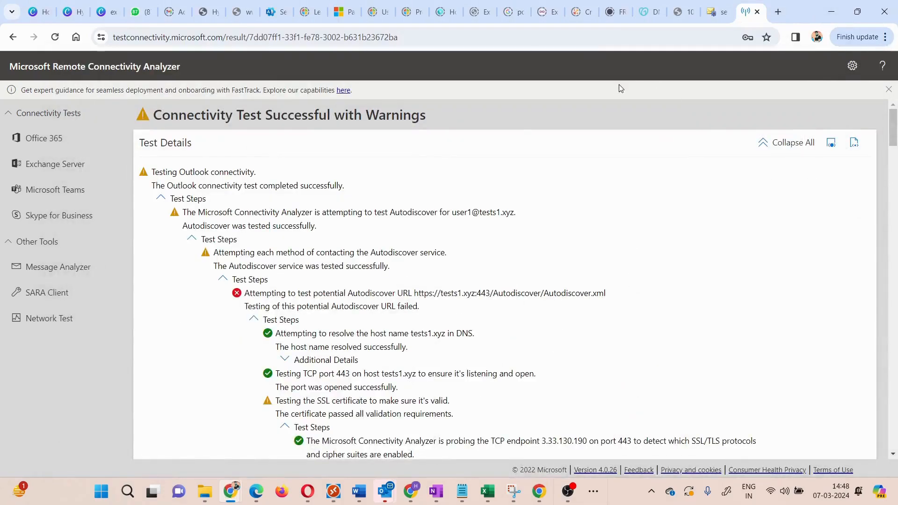
{"action": "left_click", "coordinate": [308, 492]}
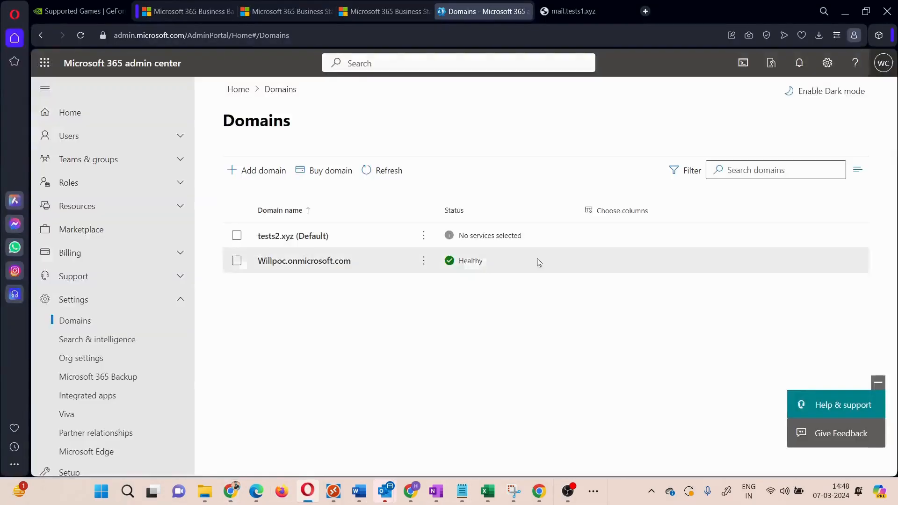
{"action": "left_click", "coordinate": [884, 71]}
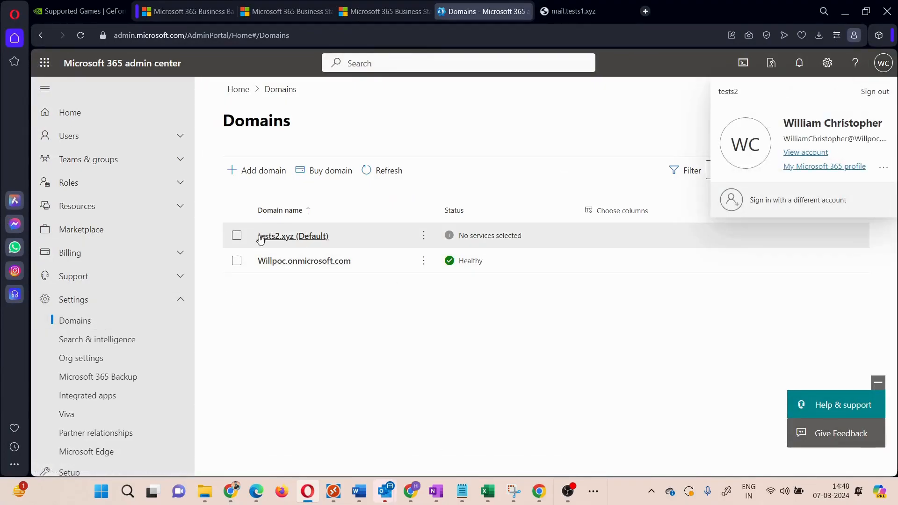
{"action": "left_click_drag", "start_coordinate": [255, 240], "coordinate": [298, 241]}
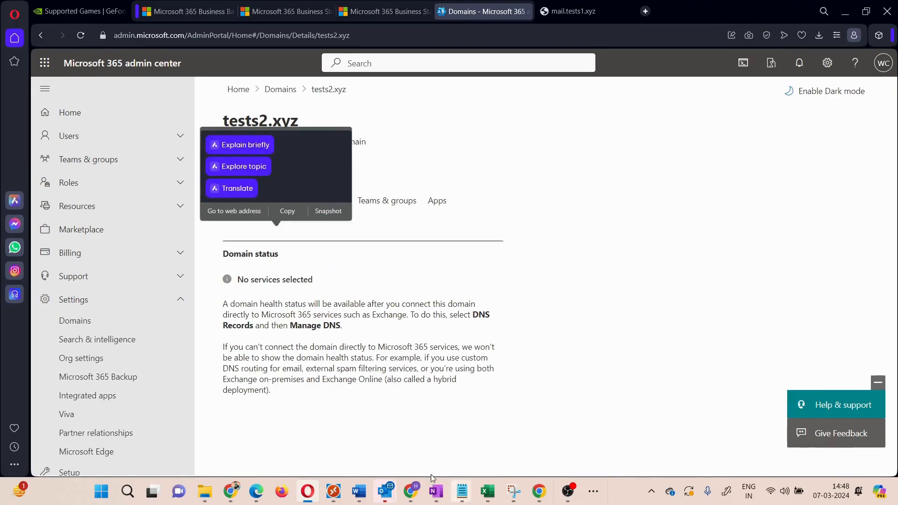
- Switch to Remote Desktop and open a connection to the saved PC ADCON2
{"action": "mouse_move", "coordinate": [407, 498]}
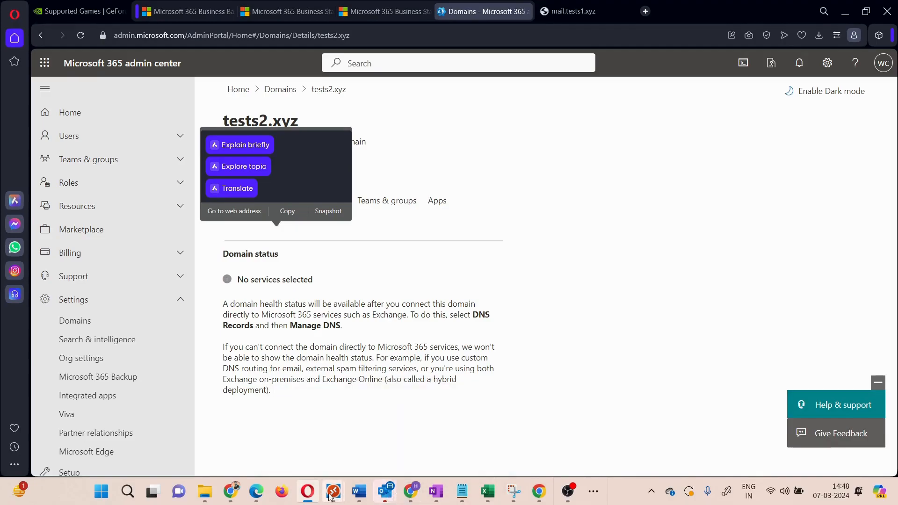
{"action": "mouse_move", "coordinate": [334, 494]}
{"action": "left_click", "coordinate": [276, 408]}
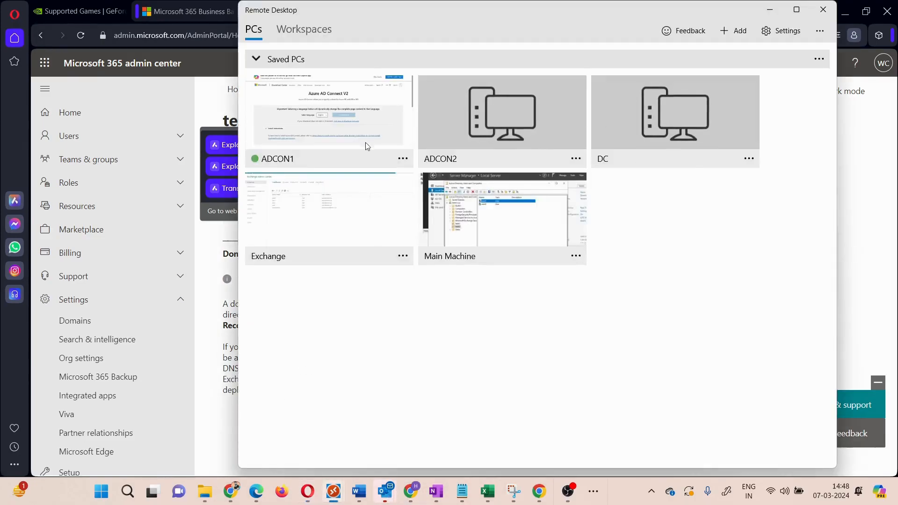
{"action": "left_click", "coordinate": [496, 130]}
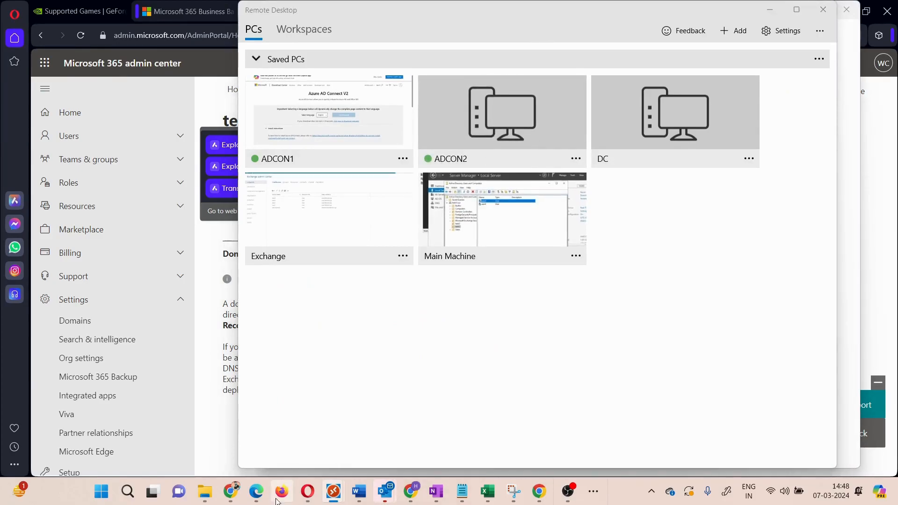
{"action": "left_click", "coordinate": [502, 122]}
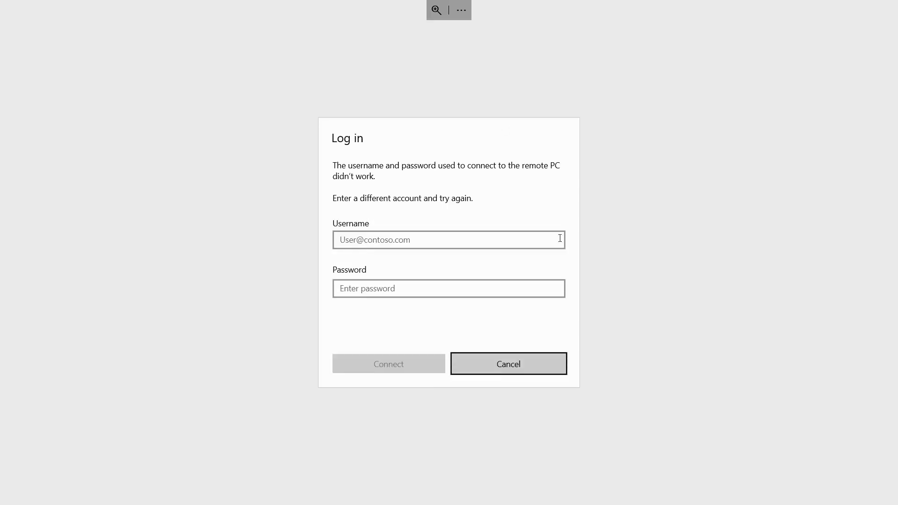
- Log in to ADCON2 as tests\administrator with the account password, accept the untrusted certificate and dismiss the Windows Admin Center message
{"action": "left_click", "coordinate": [452, 234]}
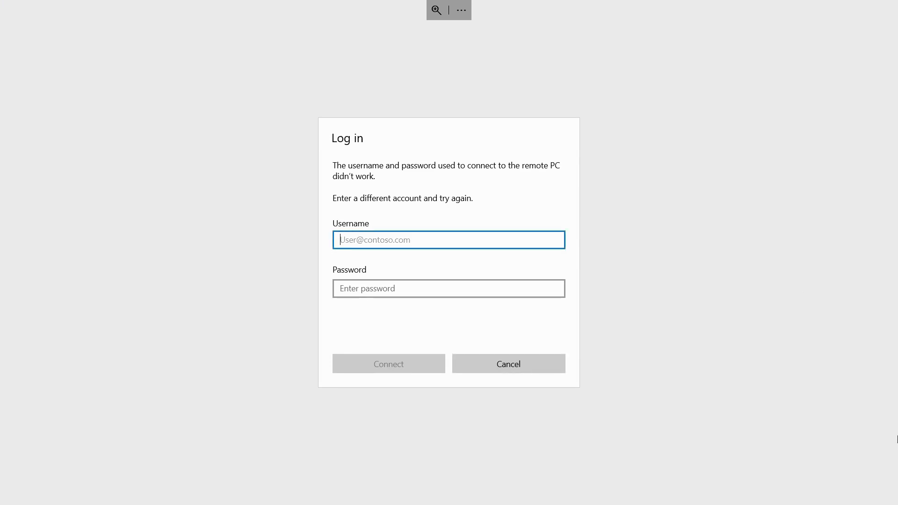
{"action": "type", "text": "tests"}
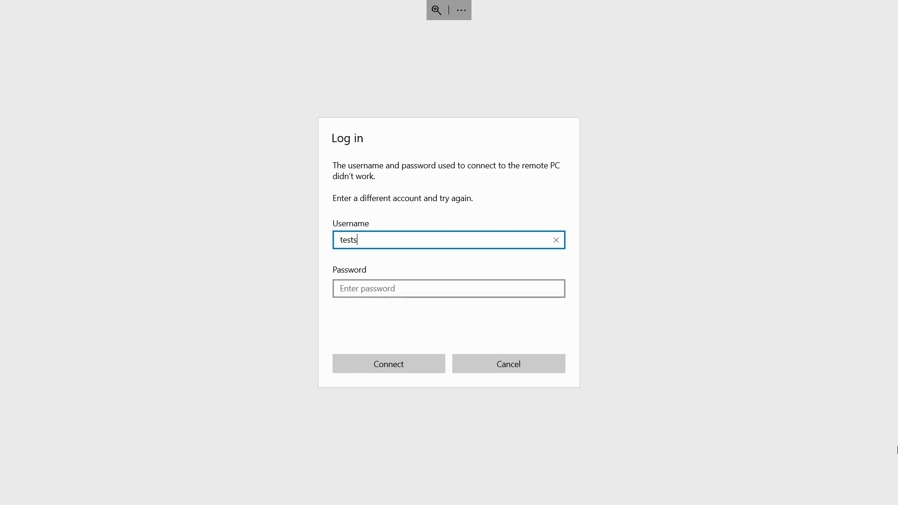
{"action": "type", "text": "\\administrator"}
{"action": "key", "text": "Tab"}
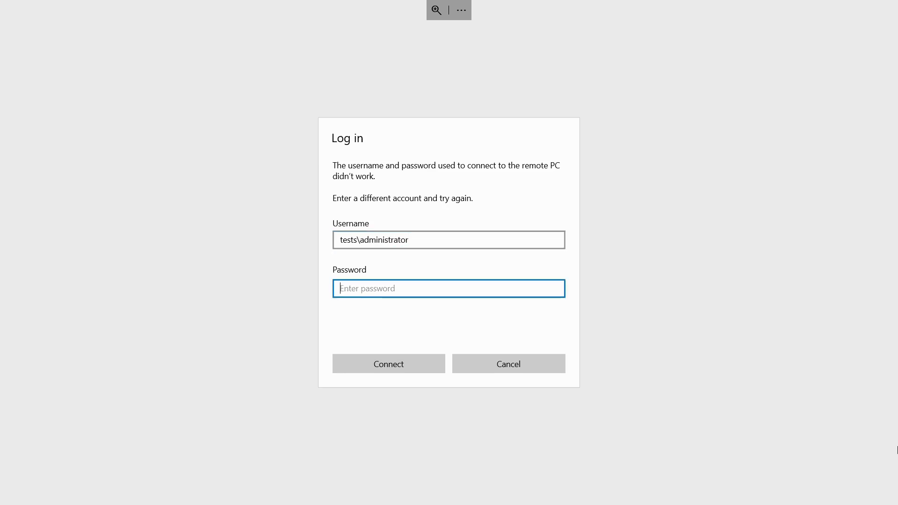
{"action": "type", "text": "******"}
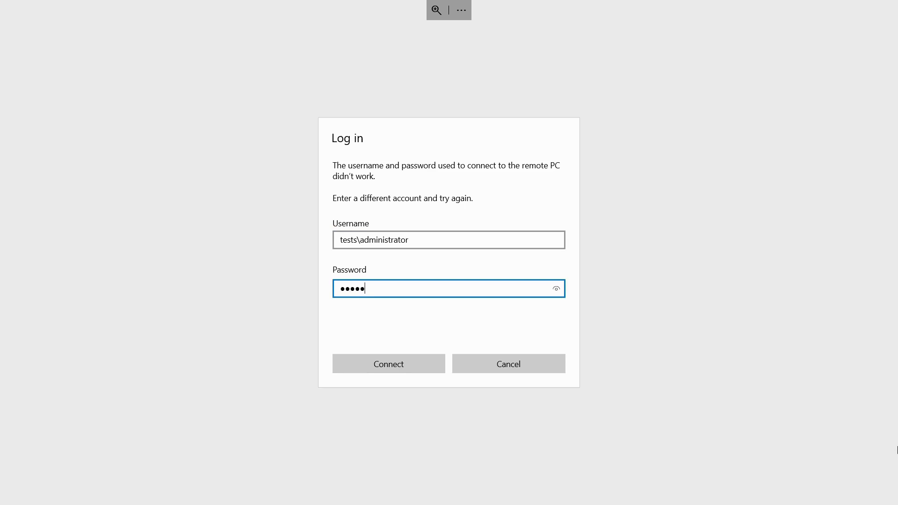
{"action": "type", "text": "****"}
{"action": "key", "text": "Return"}
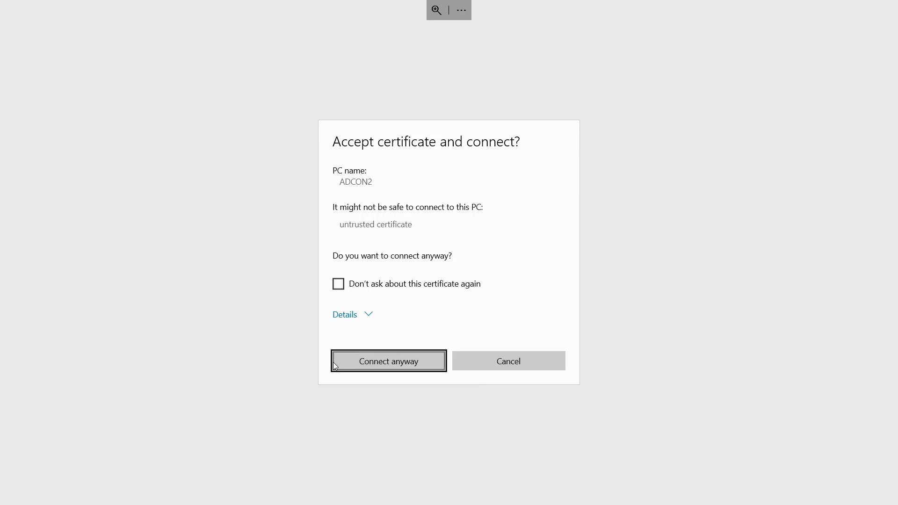
{"action": "left_click", "coordinate": [393, 362]}
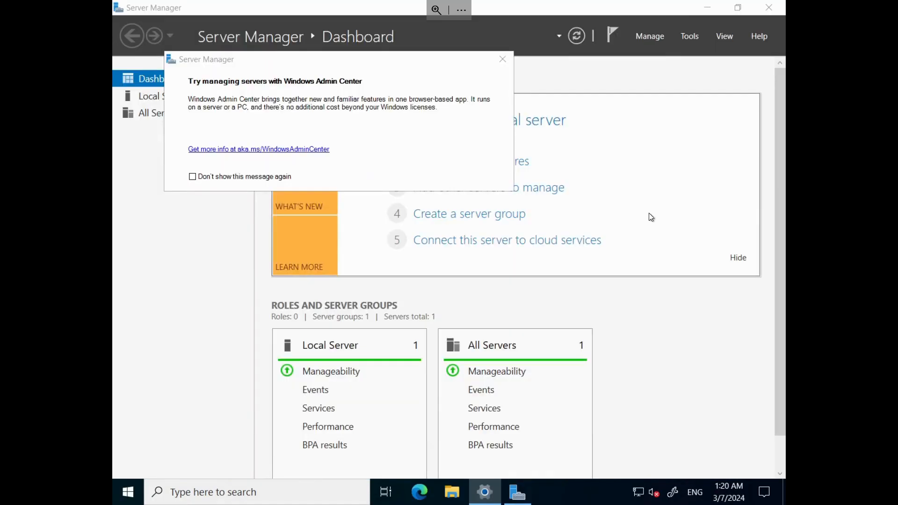
{"action": "left_click", "coordinate": [503, 59]}
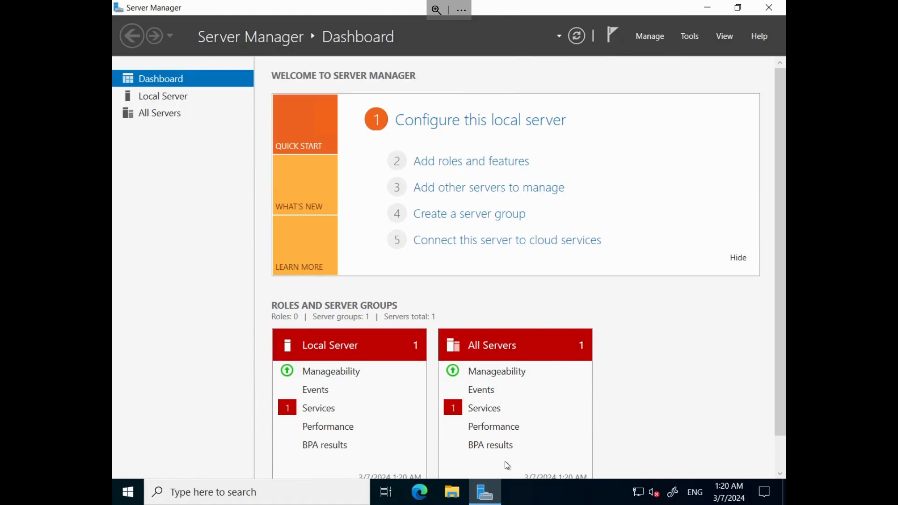
- Download AzureADConnect.msi from the Azure AD Connect V2 page in Edge and launch the installer
{"action": "left_click", "coordinate": [418, 497]}
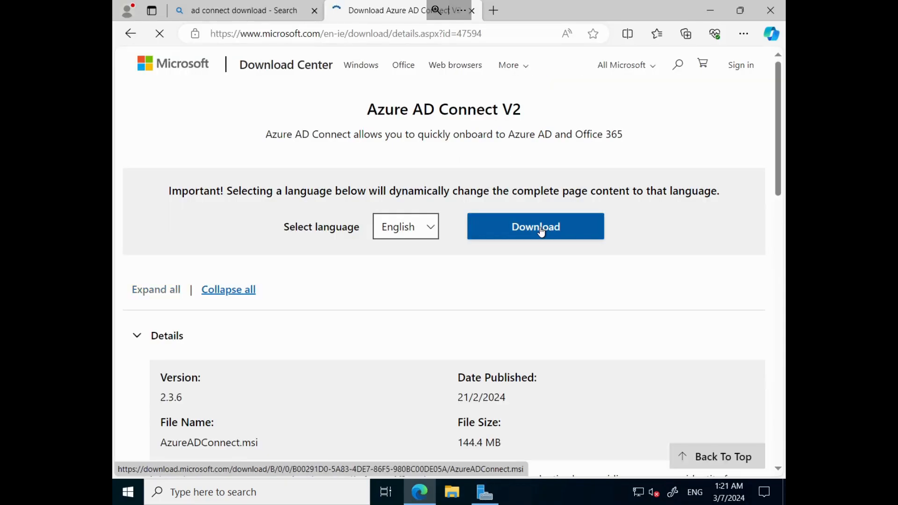
{"action": "left_click", "coordinate": [539, 230]}
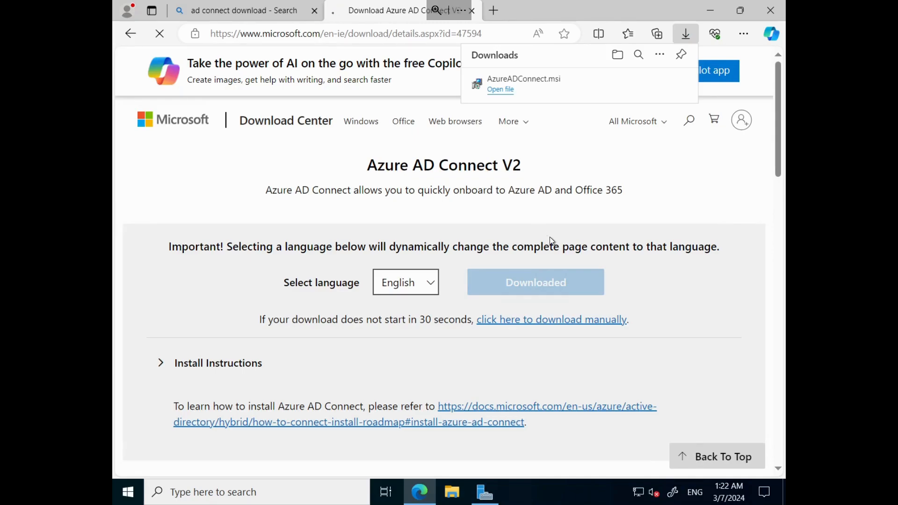
{"action": "left_click", "coordinate": [504, 93]}
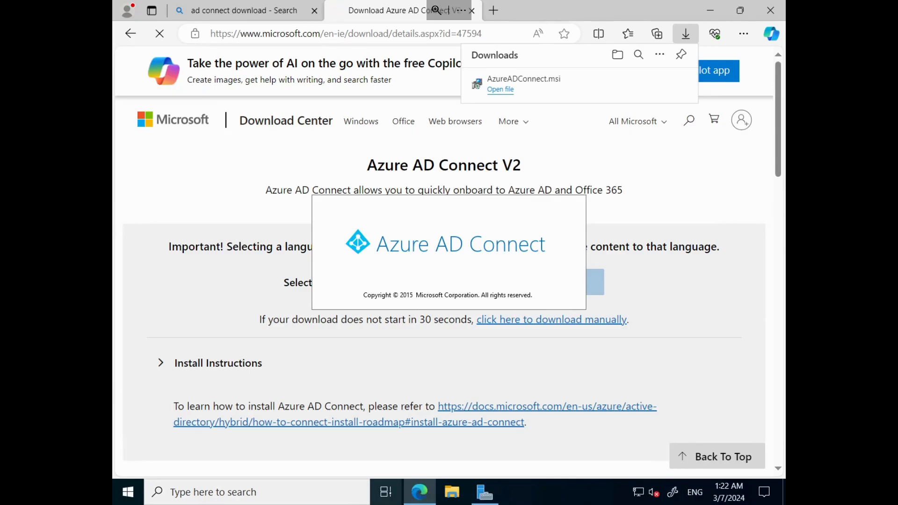
- Switch to the second tenant's admin center in Opera and copy the administrator's full username from the active user details
{"action": "left_click", "coordinate": [474, 504]}
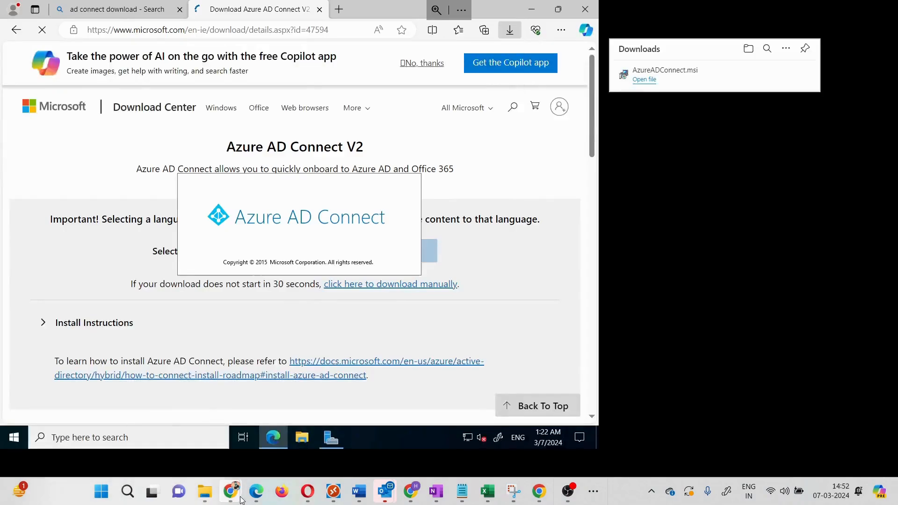
{"action": "mouse_move", "coordinate": [239, 499]}
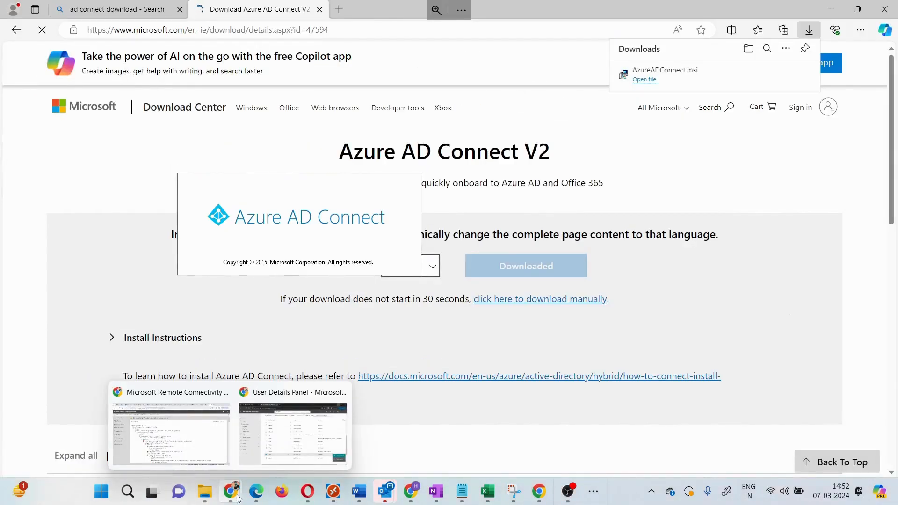
{"action": "left_click", "coordinate": [312, 493]}
{"action": "left_click", "coordinate": [883, 69]}
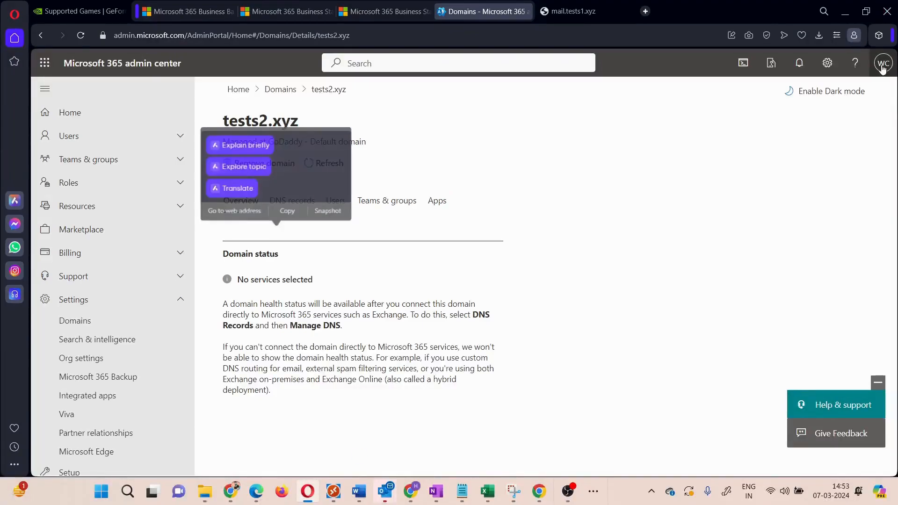
{"action": "left_click_drag", "start_coordinate": [787, 135], "coordinate": [886, 139]}
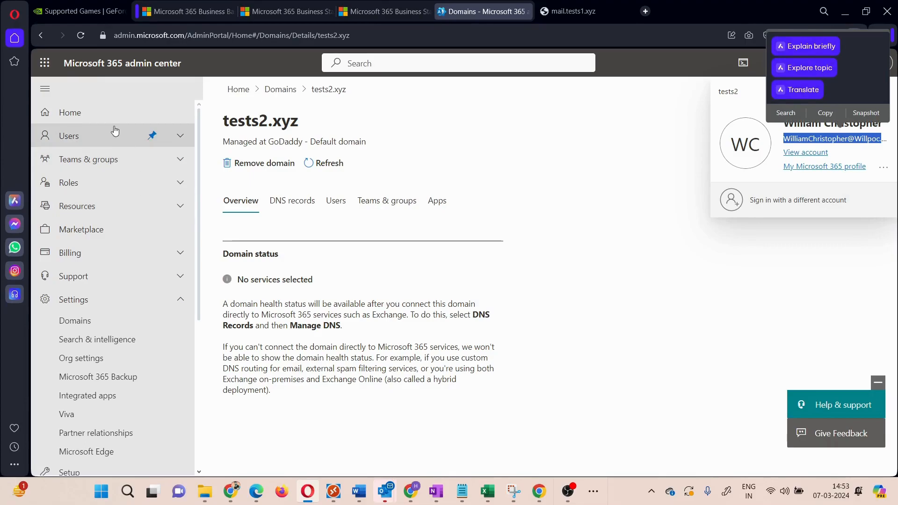
{"action": "left_click", "coordinate": [118, 141]}
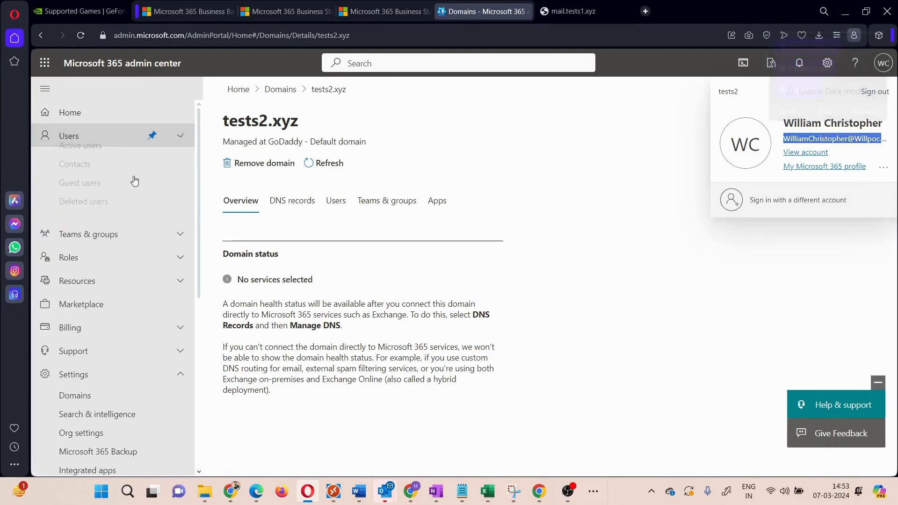
{"action": "left_click", "coordinate": [119, 157]}
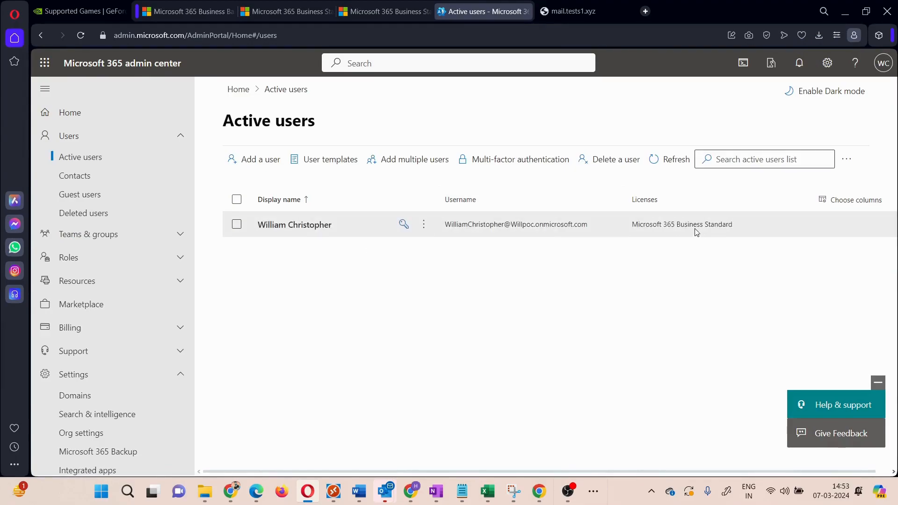
{"action": "left_click", "coordinate": [451, 215]}
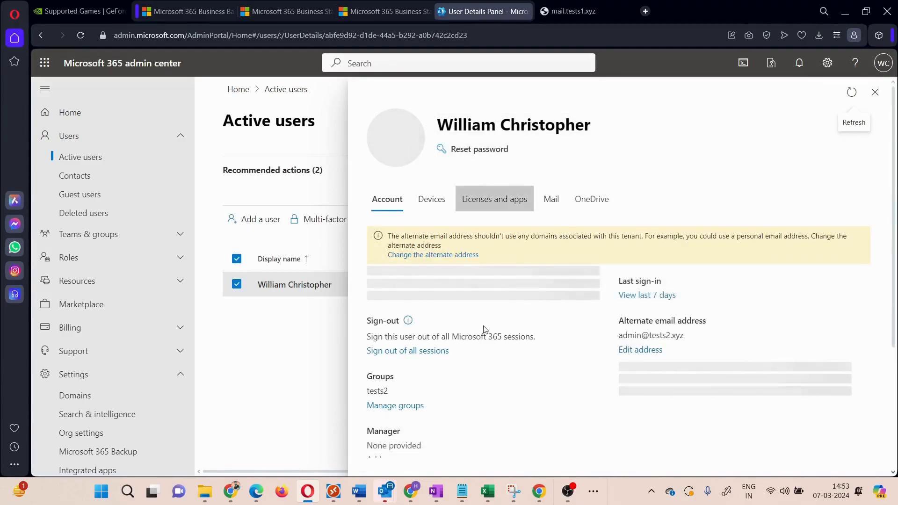
{"action": "left_click_drag", "start_coordinate": [537, 309], "coordinate": [370, 304]}
{"action": "key", "text": "ctrl+c"}
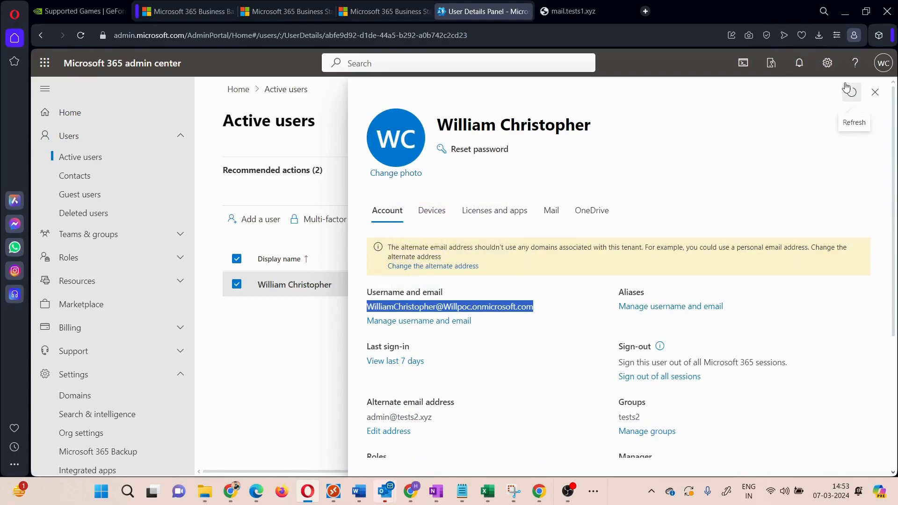
- Return to the ADCON2 session, agree to the Azure AD Connect license terms and install the required components through customized setup with default options
{"action": "left_click", "coordinate": [326, 497]}
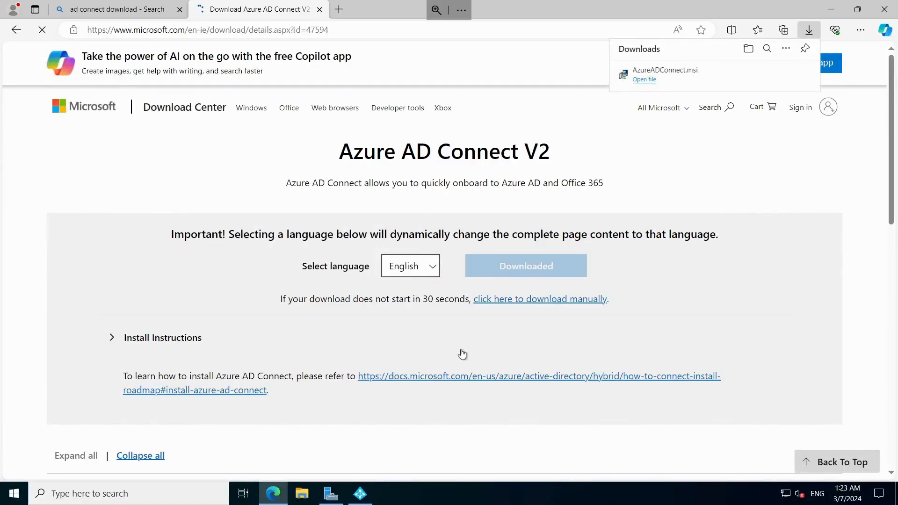
{"action": "left_click", "coordinate": [358, 495]}
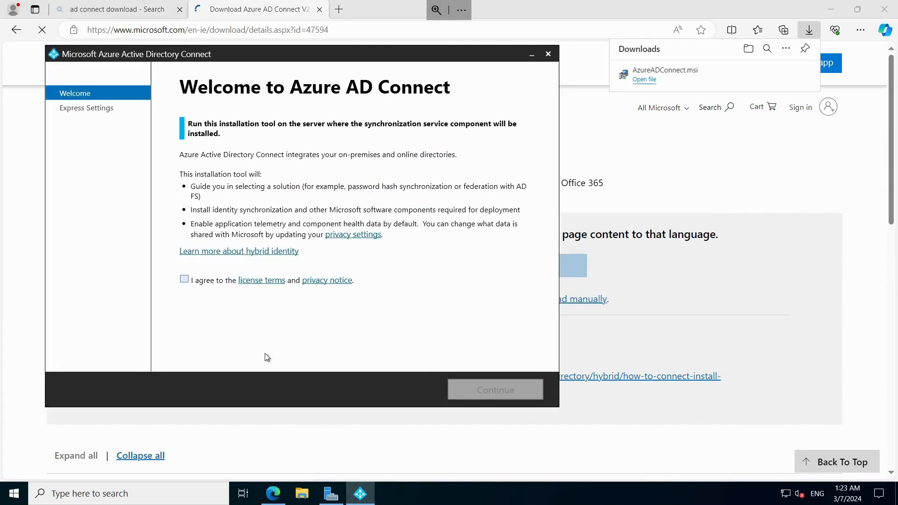
{"action": "left_click", "coordinate": [184, 279]}
{"action": "left_click", "coordinate": [506, 385]}
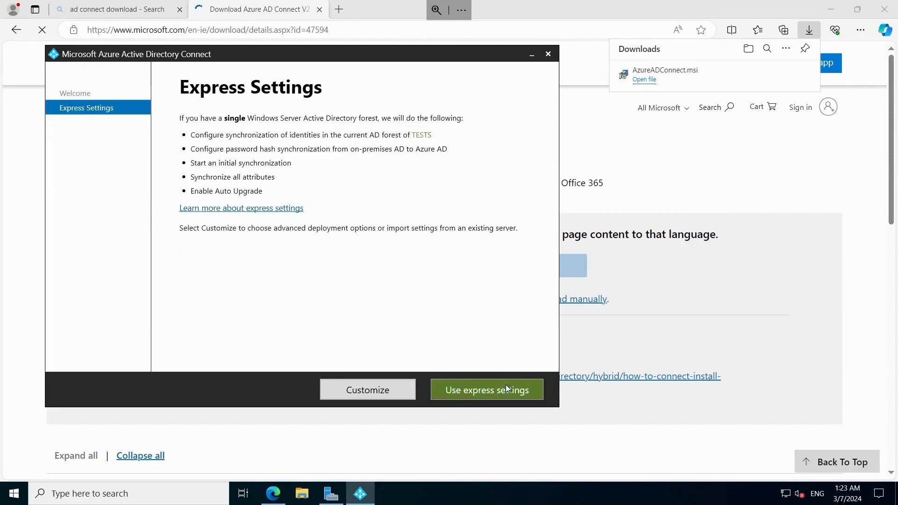
{"action": "left_click", "coordinate": [349, 391]}
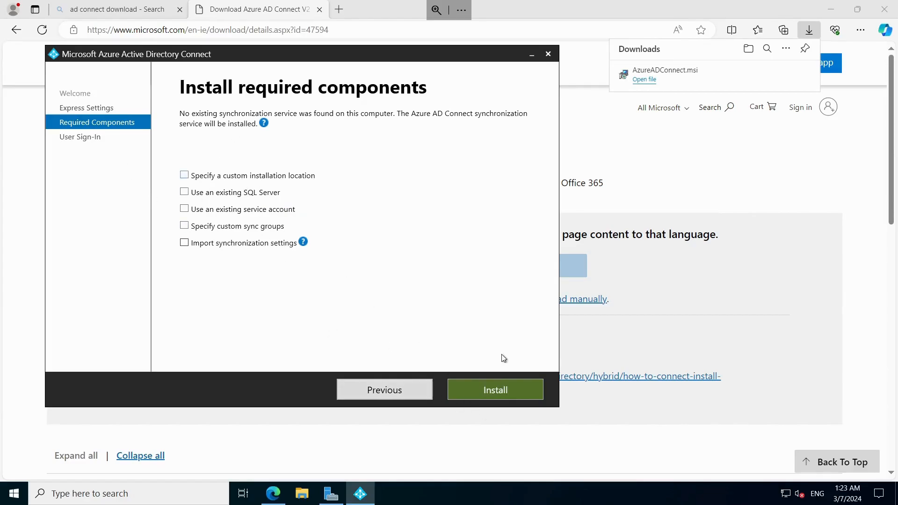
{"action": "left_click", "coordinate": [495, 395]}
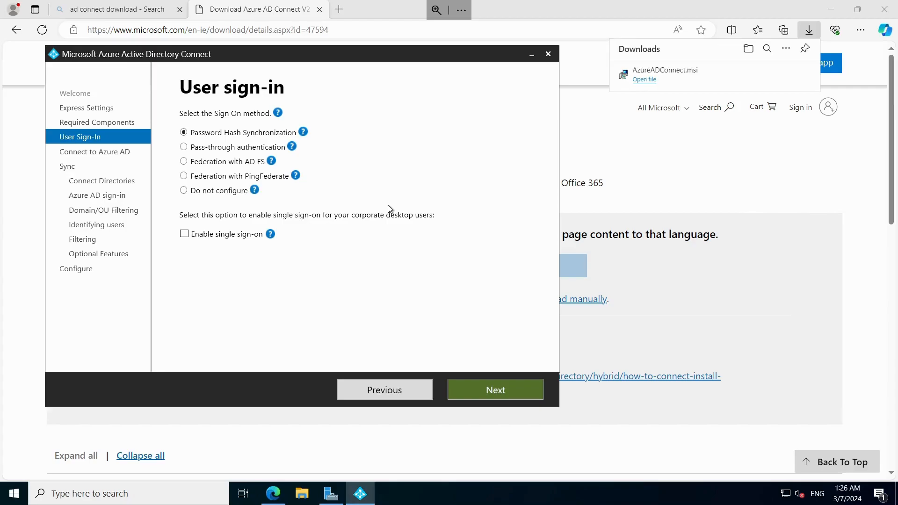
- Keep Password Hash Synchronization as the sign-on method and connect to Azure AD with the copied administrator username and its password
{"action": "left_click", "coordinate": [510, 391]}
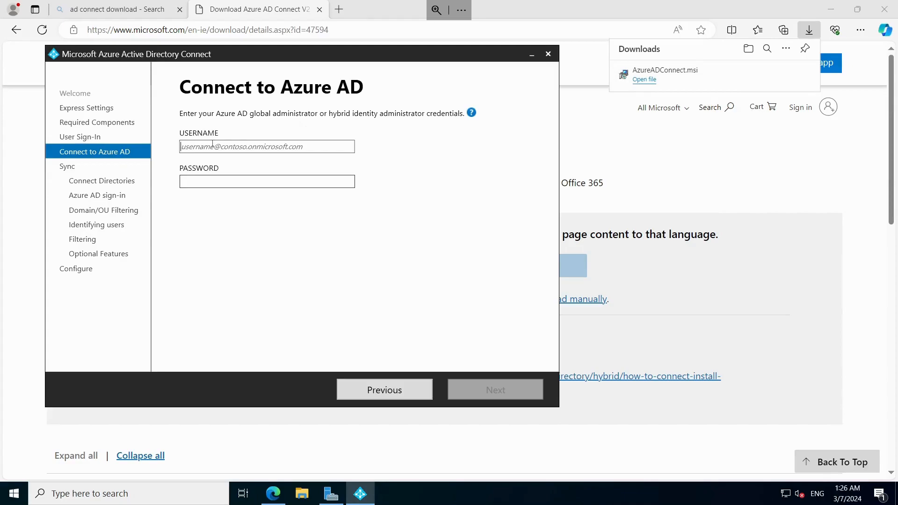
{"action": "left_click", "coordinate": [213, 147]}
{"action": "key", "text": "ctrl+v"}
{"action": "left_click", "coordinate": [214, 180]}
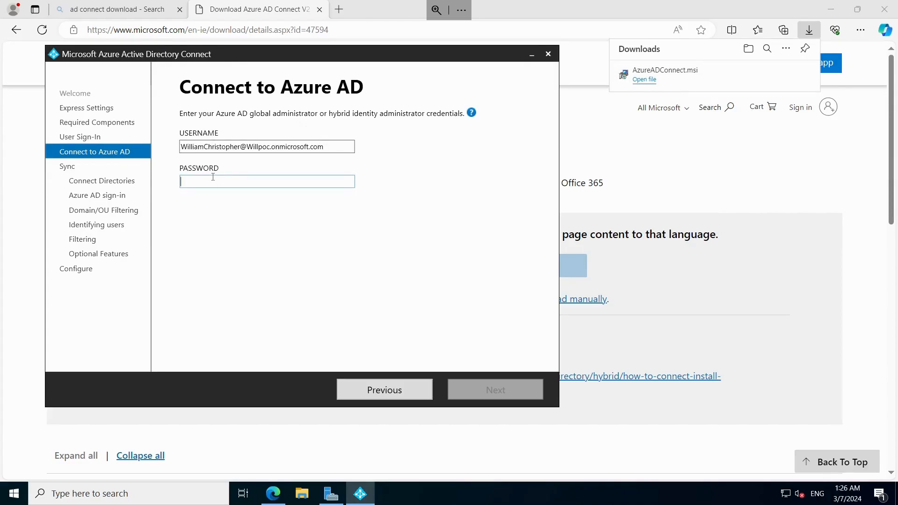
{"action": "type", "text": "************"}
{"action": "key", "text": "Return"}
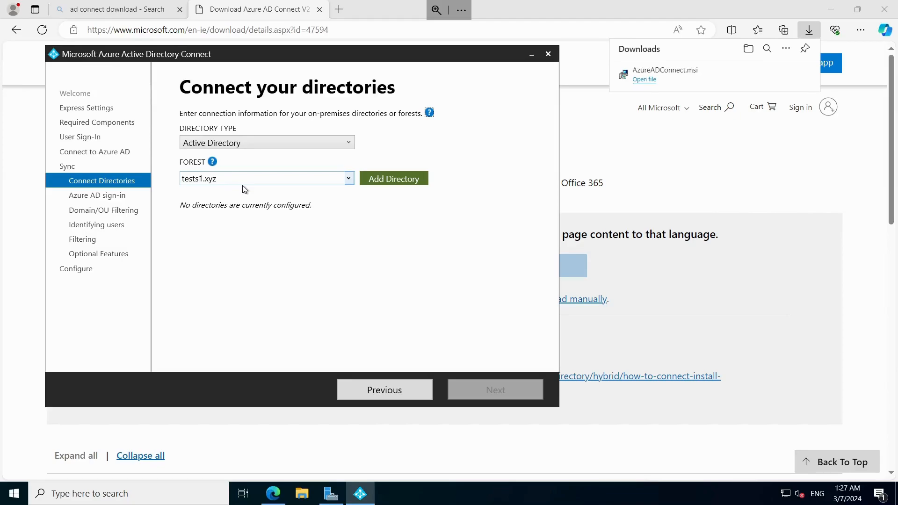
- Add the tests1.xyz directory with a new AD account, entering TESTS\administrator and the enterprise admin password
{"action": "left_click", "coordinate": [403, 180]}
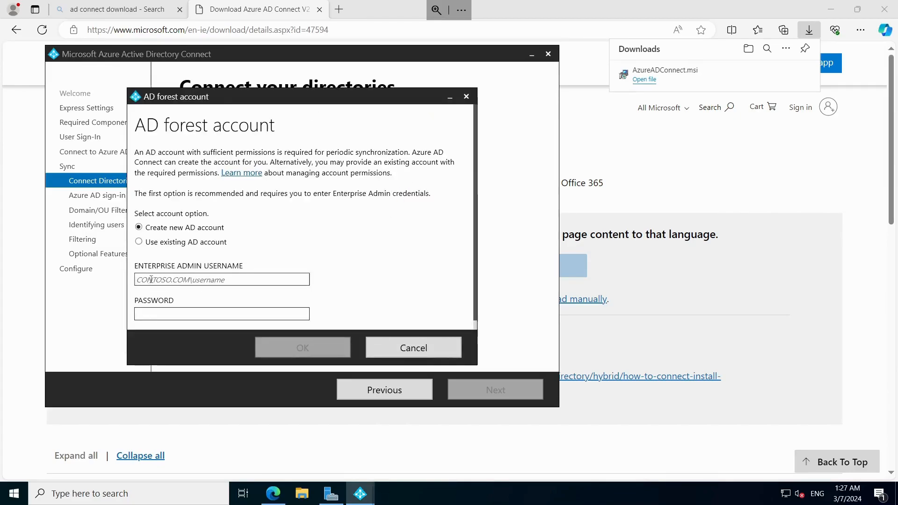
{"action": "type", "text": "tests\\admin"}
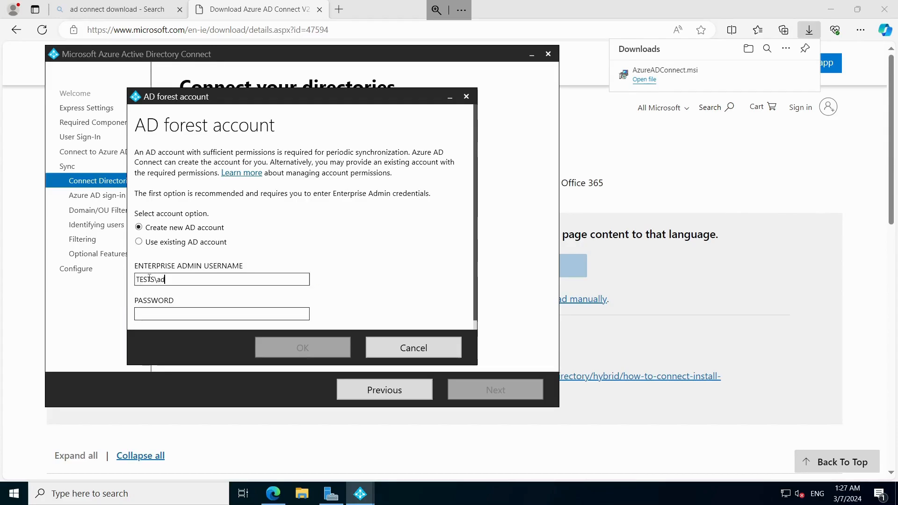
{"action": "type", "text": "istrator"}
{"action": "key", "text": "Tab"}
{"action": "type", "text": "••••••"}
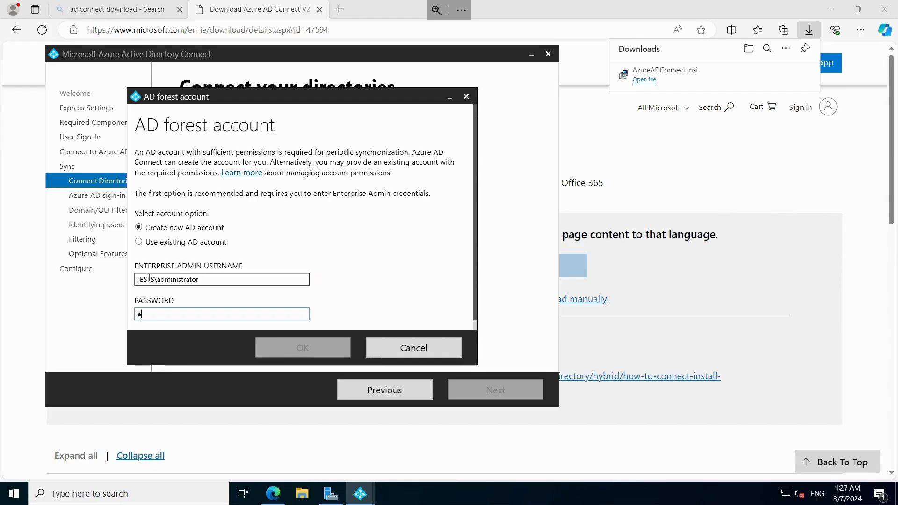
{"action": "type", "text": "•••••"}
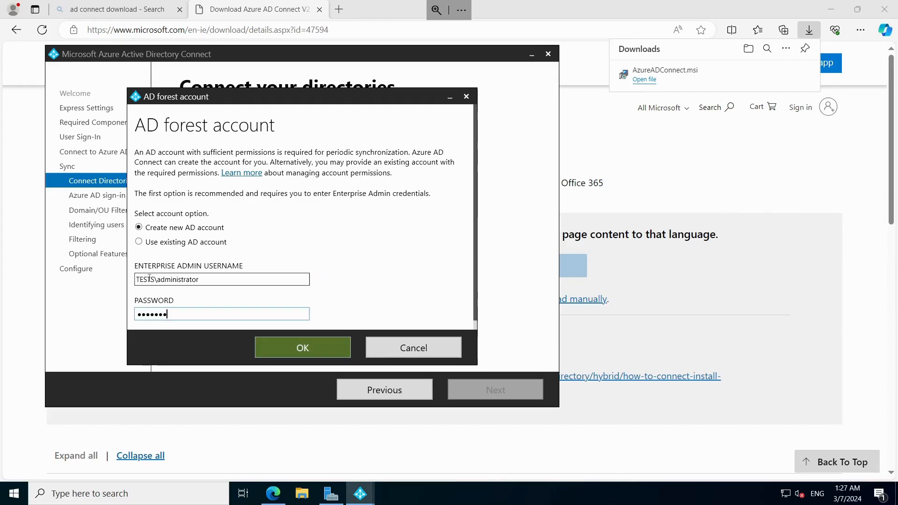
{"action": "key", "text": "Return"}
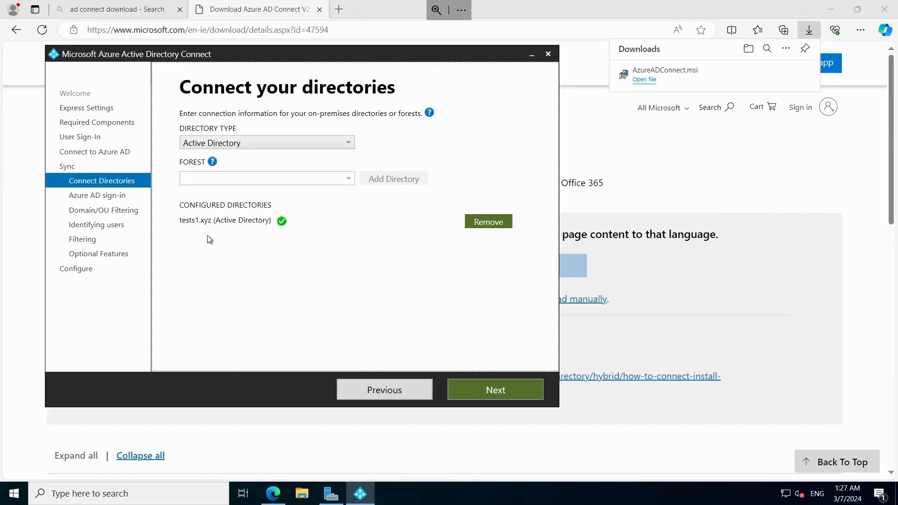
- Proceed through the Azure AD sign-in configuration with userPrincipalName, continuing without matching all UPN suffixes to verified domains
{"action": "left_click", "coordinate": [490, 395]}
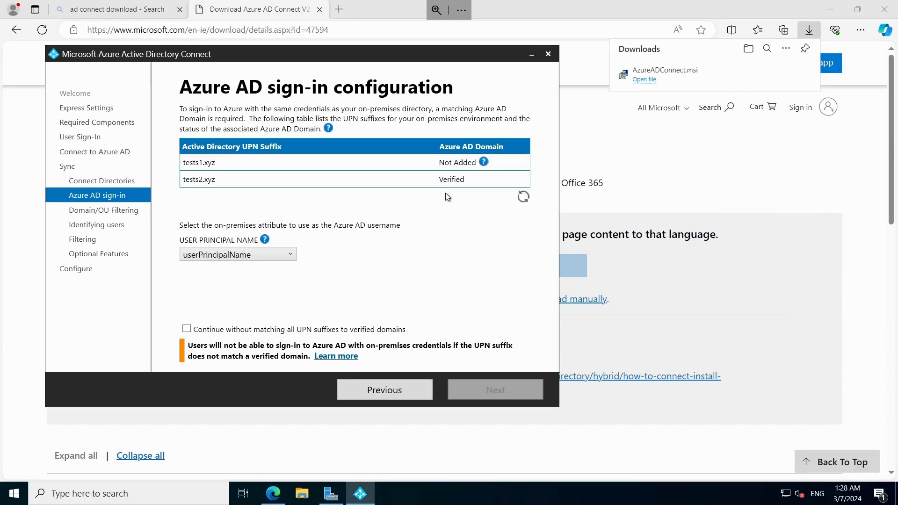
{"action": "left_click", "coordinate": [186, 329]}
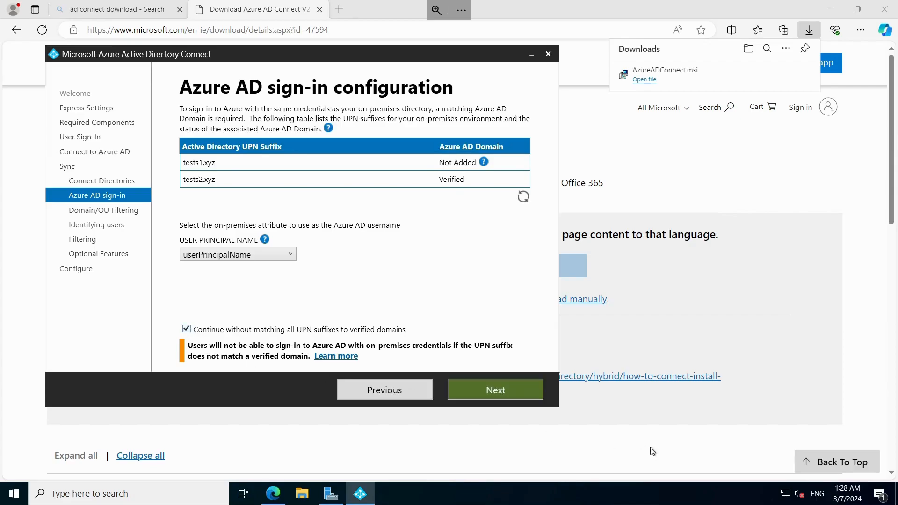
{"action": "left_click", "coordinate": [502, 397]}
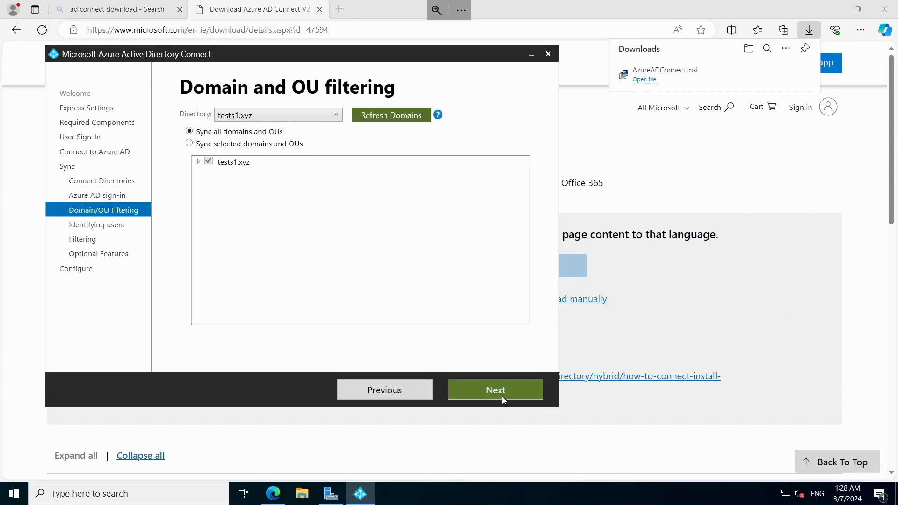
- Limit the domain and OU filtering to only the tests2 OU of the tests1.xyz directory and continue
{"action": "left_click", "coordinate": [199, 161]}
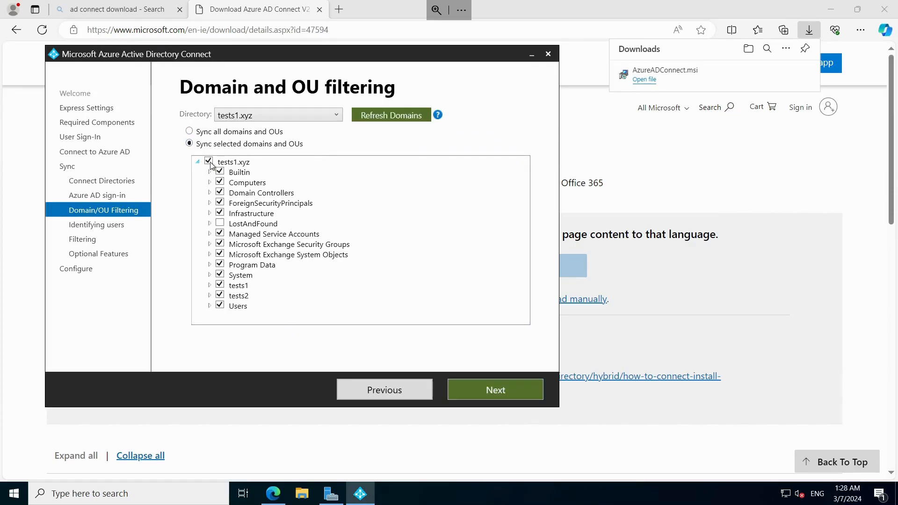
{"action": "left_click", "coordinate": [209, 162]}
{"action": "left_click", "coordinate": [220, 296]}
{"action": "left_click", "coordinate": [496, 389]}
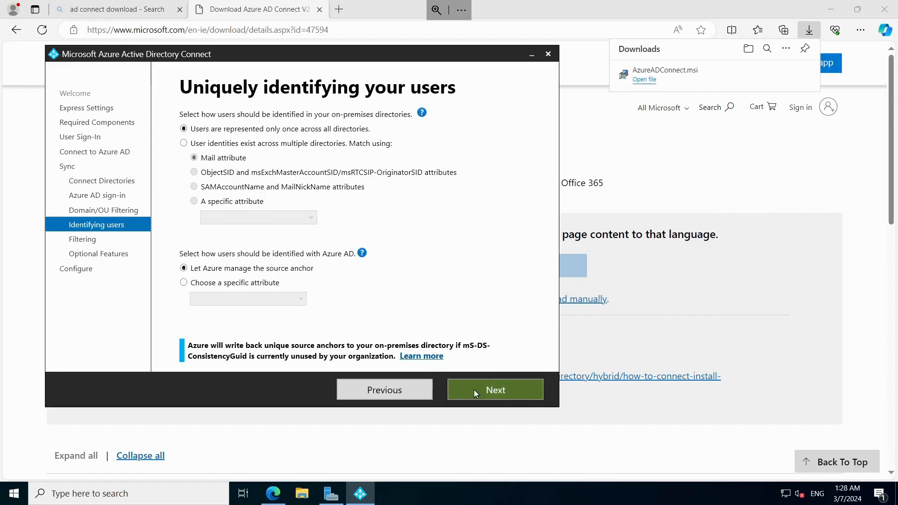
- Accept the default user identification, filtering and optional features, install the configuration with synchronization starting on completion, and exit the wizard
{"action": "left_click", "coordinate": [487, 398]}
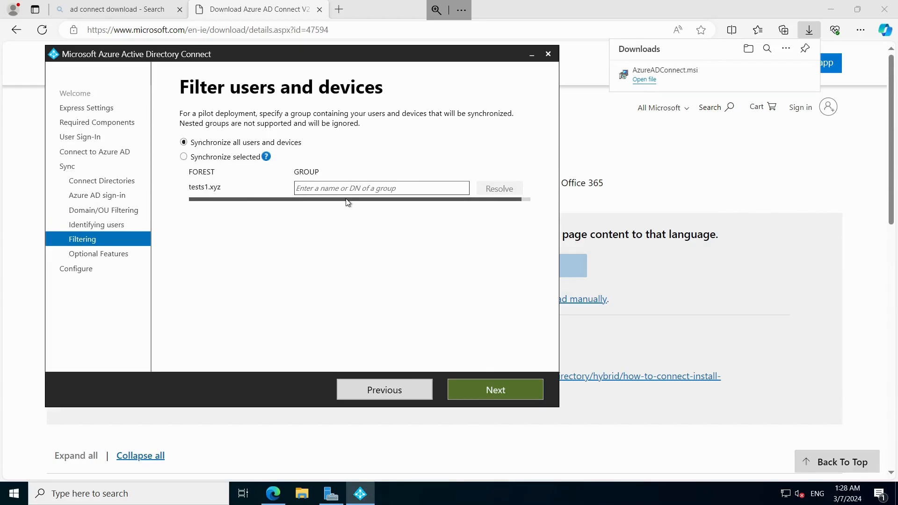
{"action": "left_click", "coordinate": [492, 389]}
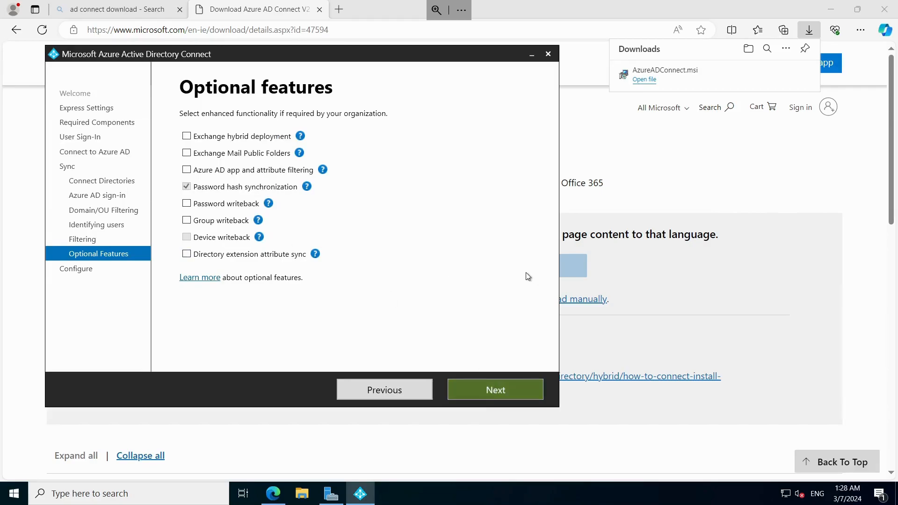
{"action": "left_click", "coordinate": [515, 392]}
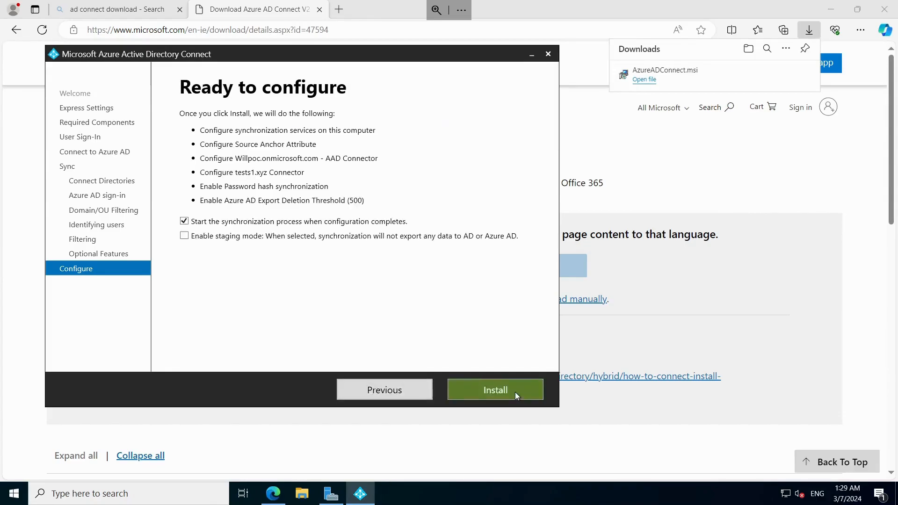
{"action": "left_click", "coordinate": [516, 392]}
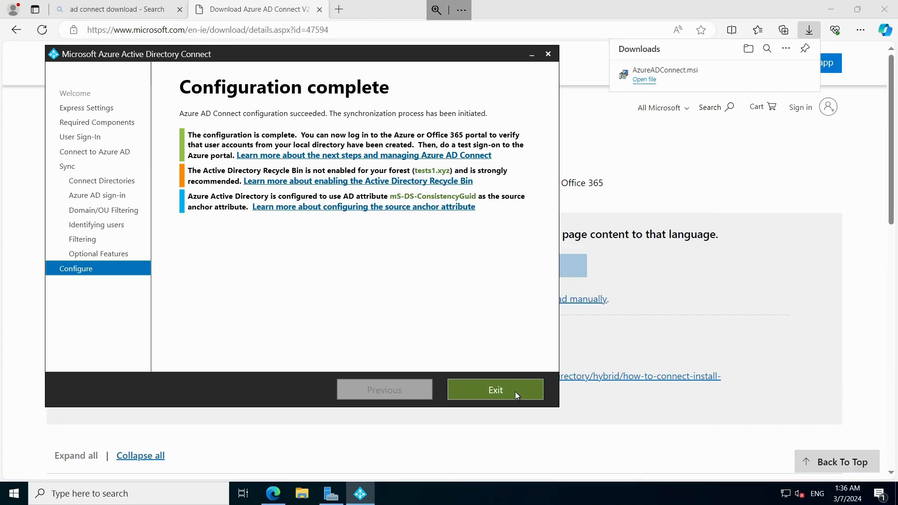
{"action": "left_click", "coordinate": [516, 395]}
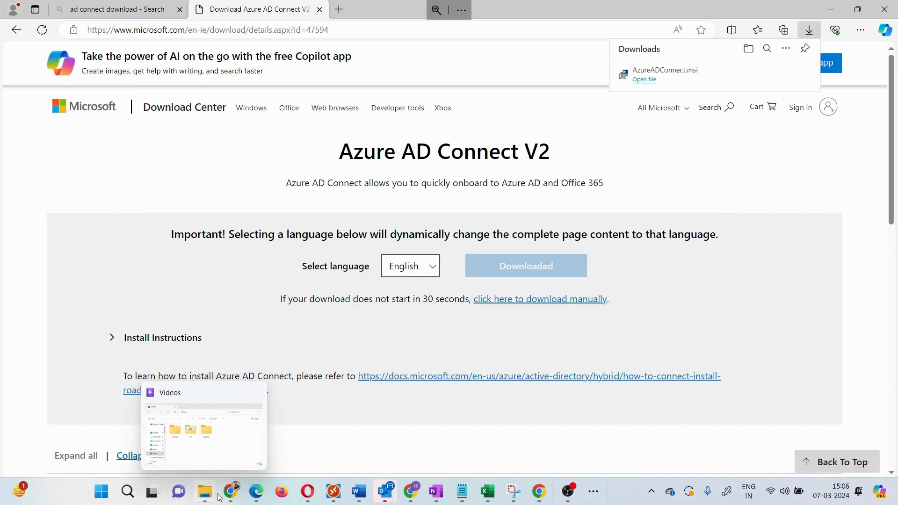
- Switch to the tests2 tenant's Microsoft 365 admin center, close the user details and refresh the active users list
{"action": "mouse_move", "coordinate": [237, 499]}
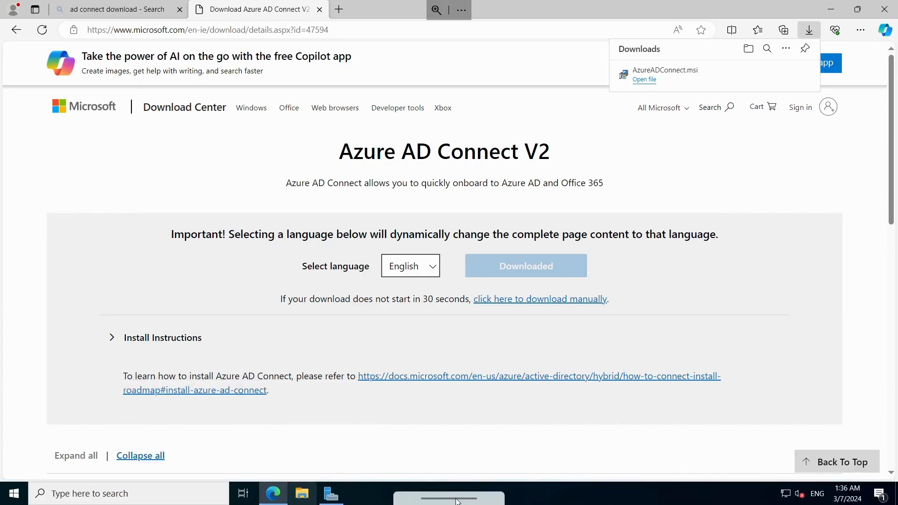
{"action": "left_click", "coordinate": [307, 492]}
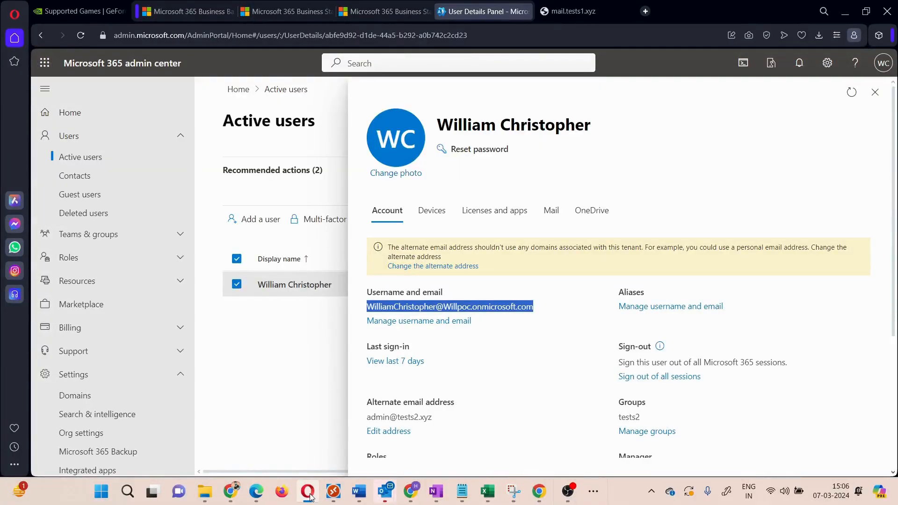
{"action": "left_click", "coordinate": [875, 92]}
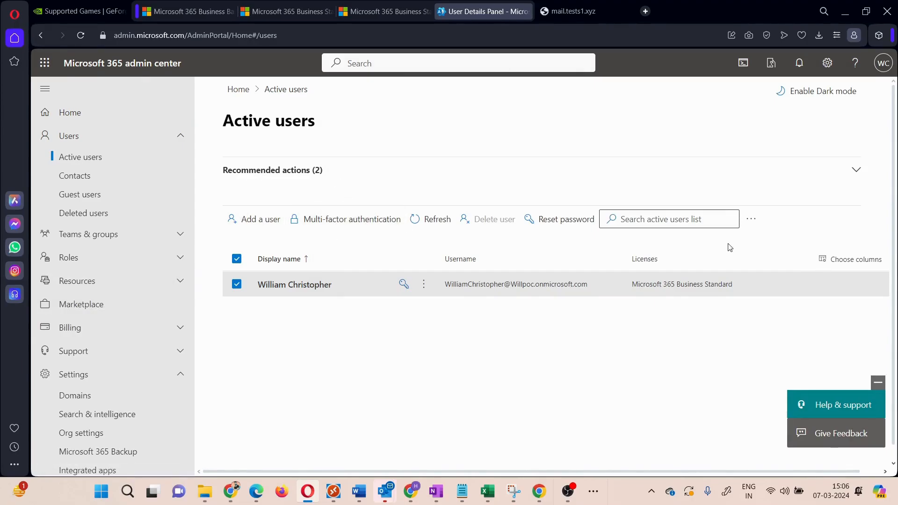
{"action": "left_click", "coordinate": [433, 224]}
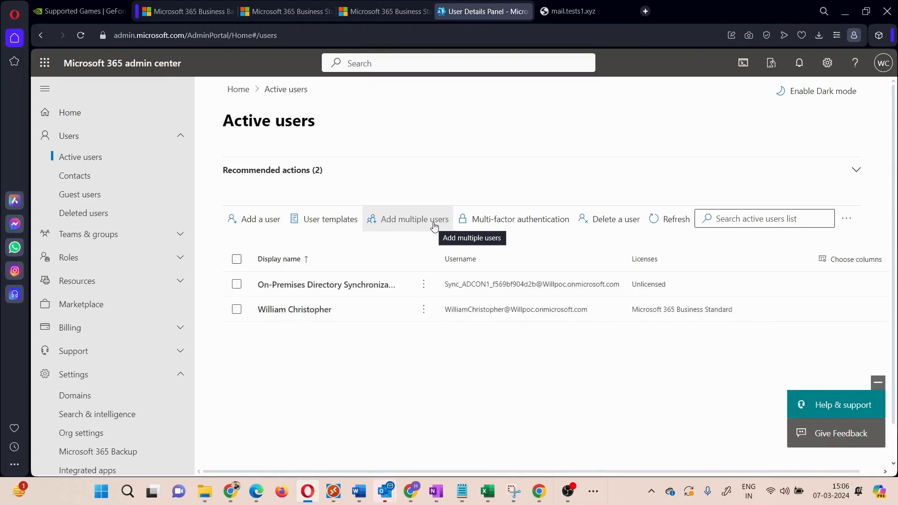
{"action": "left_click", "coordinate": [433, 224]}
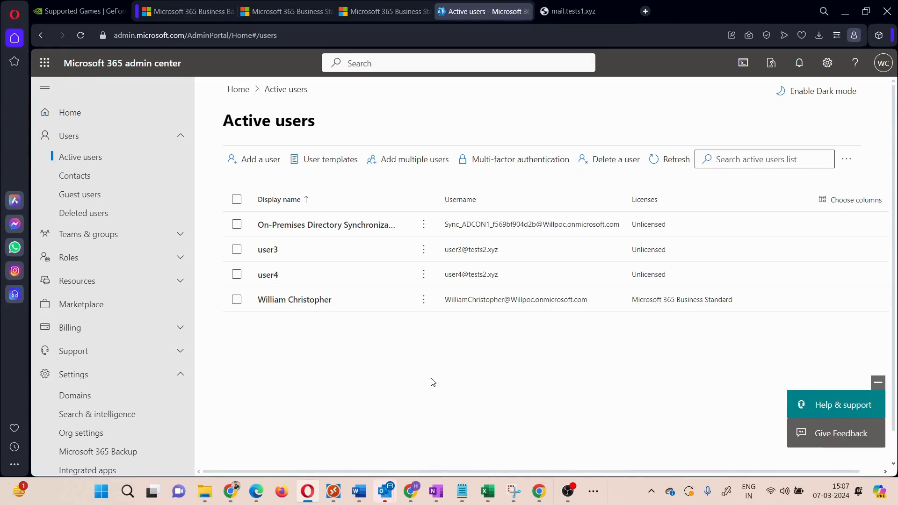
- Check the tests1.xyz accounts in the other tenant's active users list in Chrome, and return to the tests2 tenant
{"action": "mouse_move", "coordinate": [236, 499]}
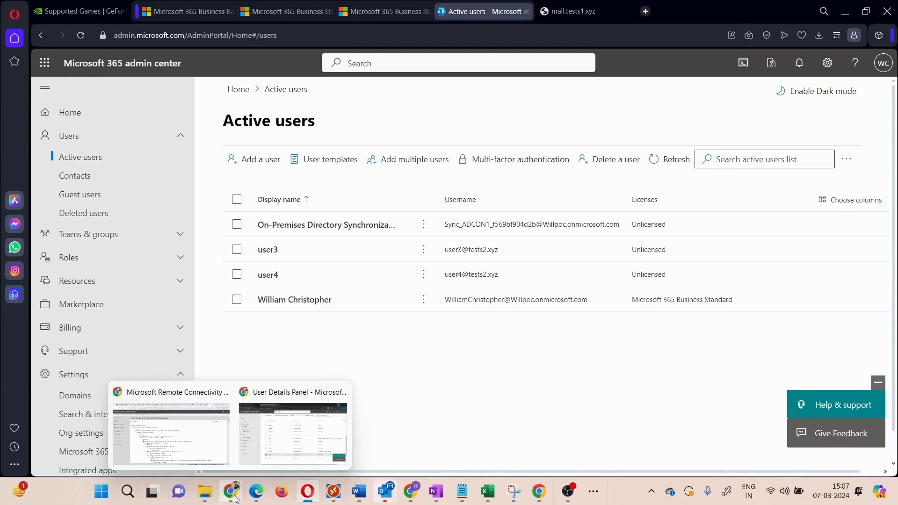
{"action": "left_click", "coordinate": [293, 432]}
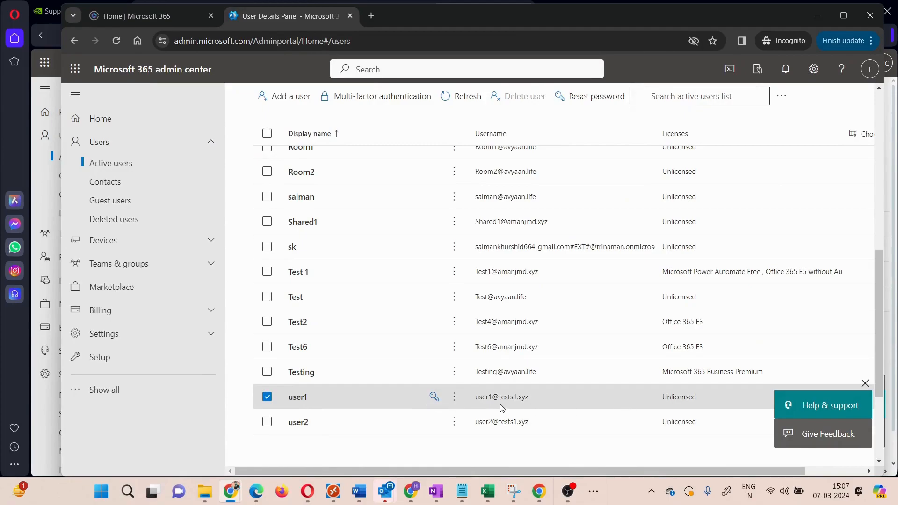
{"action": "left_click", "coordinate": [318, 481]}
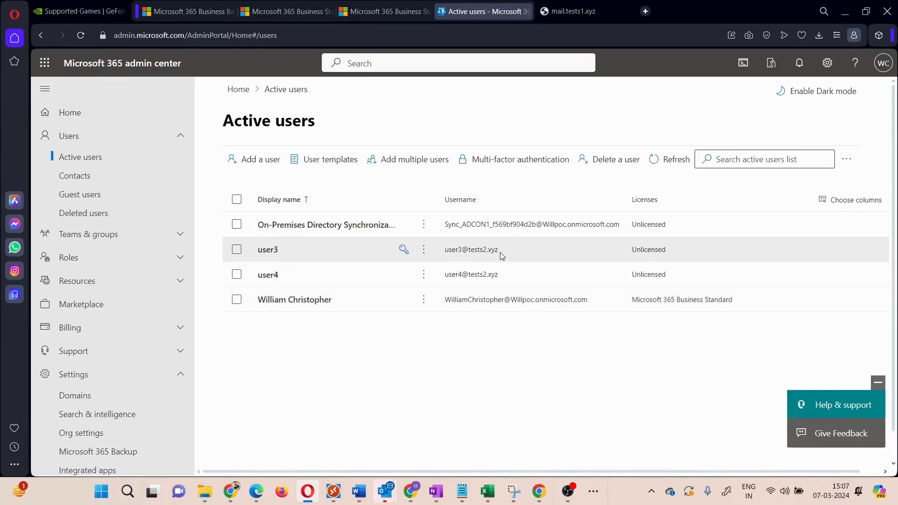
- Open Migration-Topology.pdf from the project migration folder in Documents and review the AD Connect and tenant layout in the diagram
{"action": "left_click", "coordinate": [204, 497]}
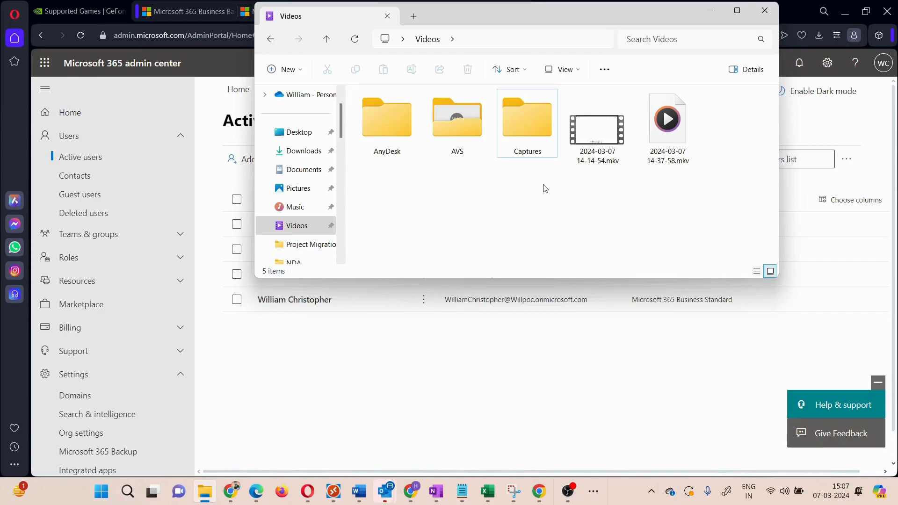
{"action": "left_click", "coordinate": [301, 172]}
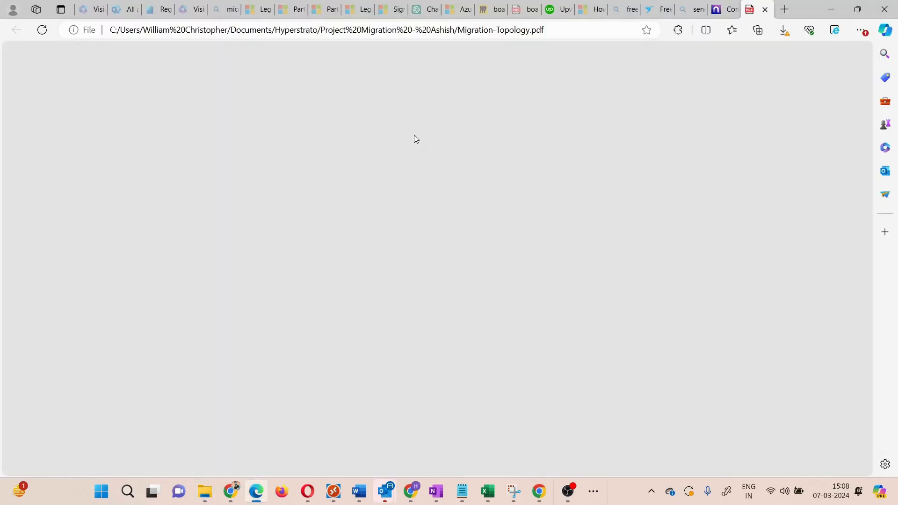
{"action": "scroll", "coordinate": [459, 243], "scroll_direction": "down", "scroll_amount": 3}
{"action": "scroll", "coordinate": [456, 245], "scroll_direction": "up", "scroll_amount": 3}
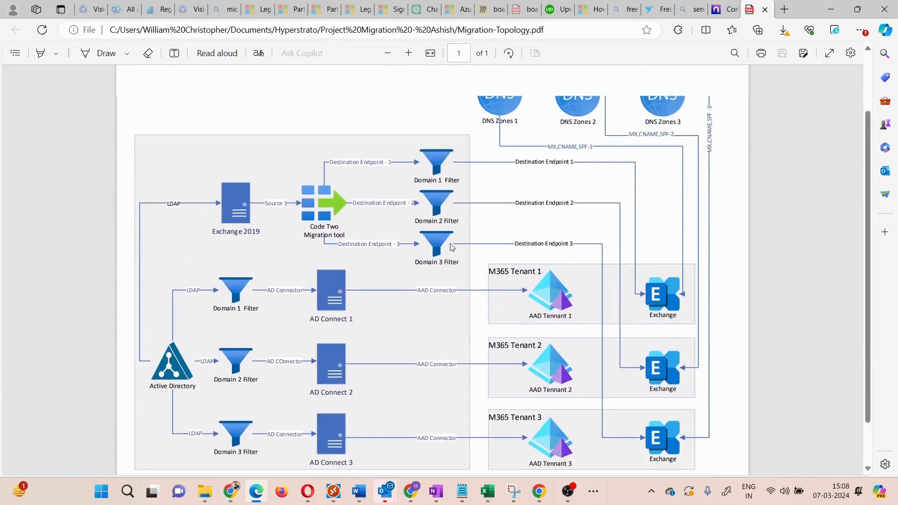
{"action": "scroll", "coordinate": [452, 247], "scroll_direction": "down", "scroll_amount": 2}
{"action": "scroll", "coordinate": [451, 247], "scroll_direction": "down", "scroll_amount": 3}
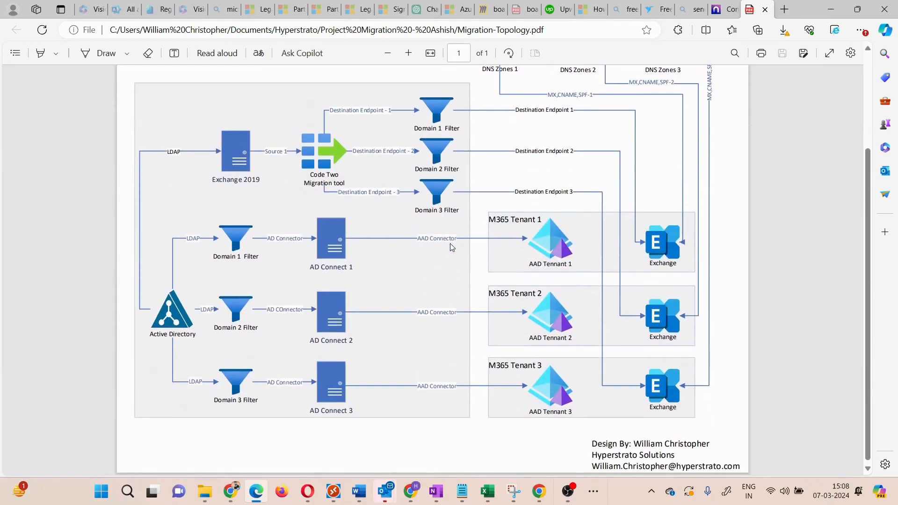